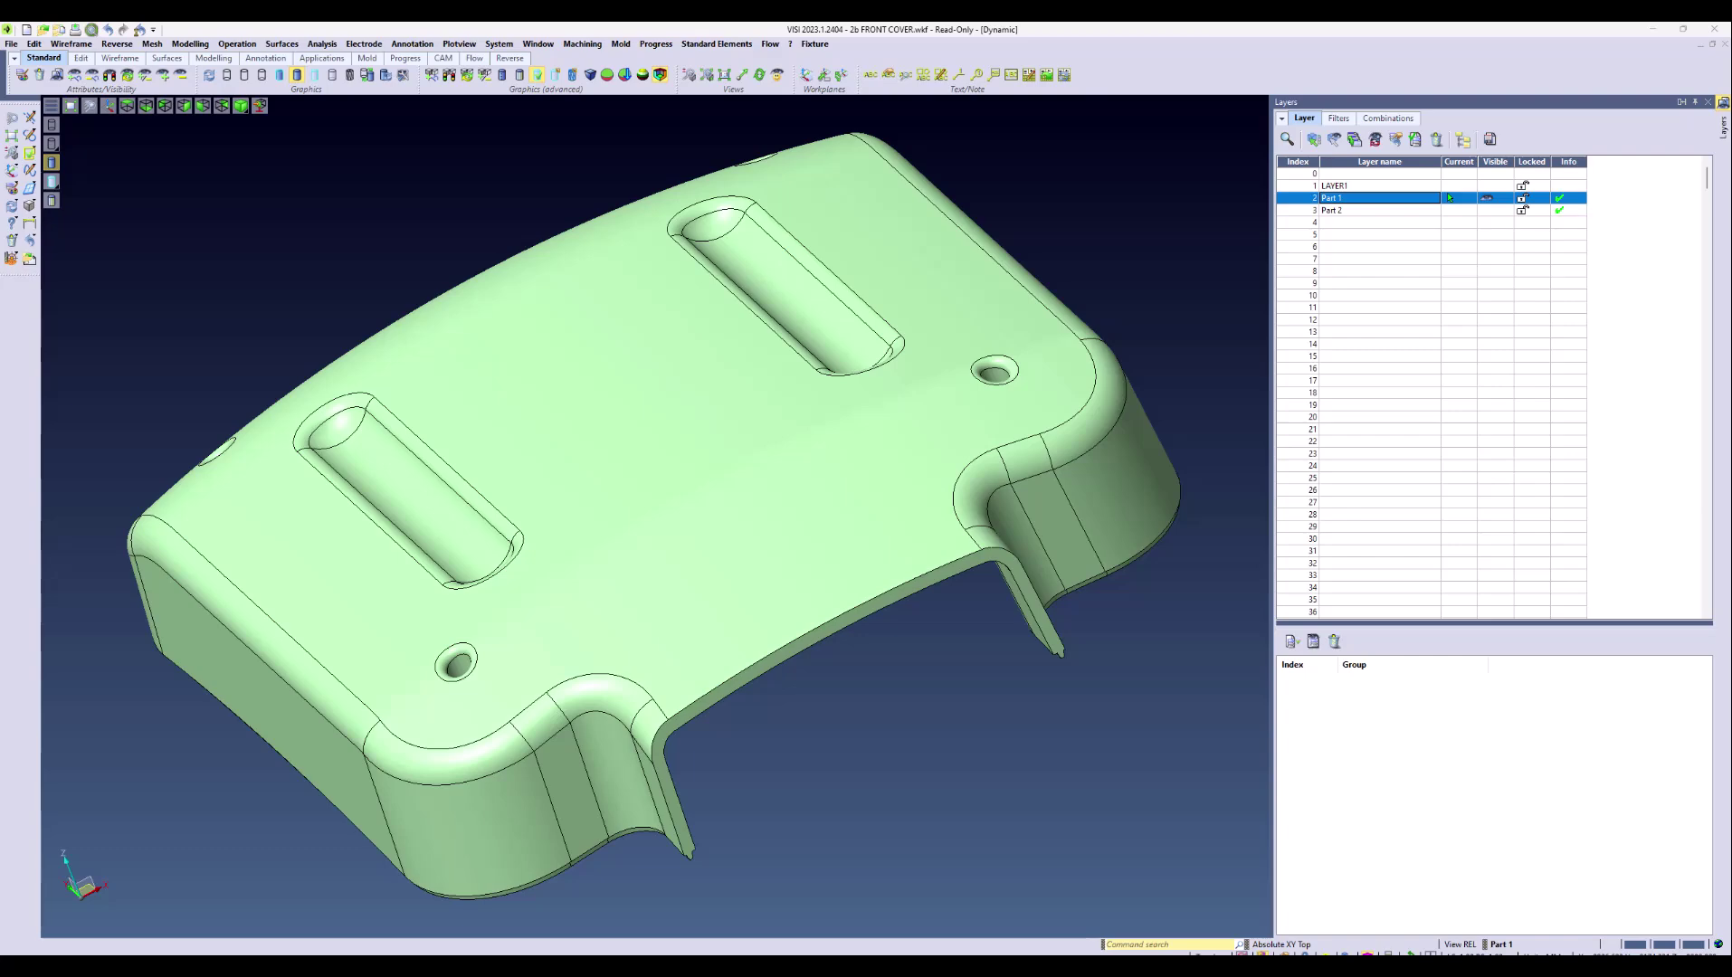
Make the Part 2 layer visible together with the Part 1 layer
middle_click_drag(842, 707, 870, 724)
left_click(1494, 211, "shift")
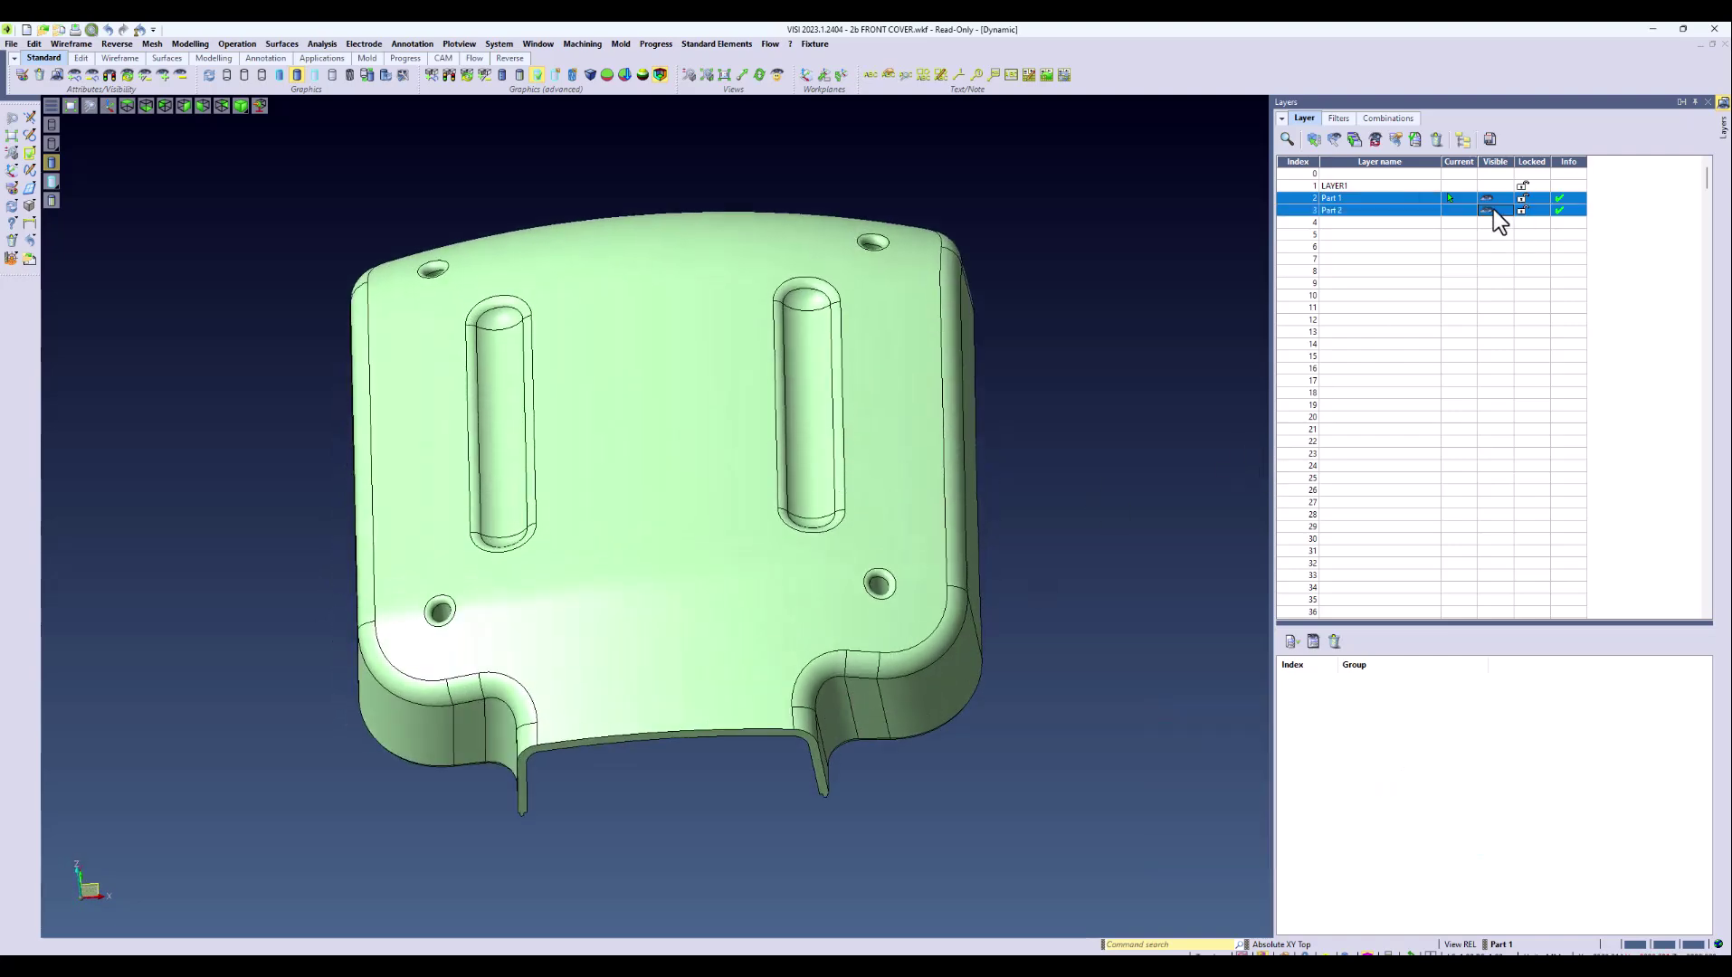
left_click(11, 139)
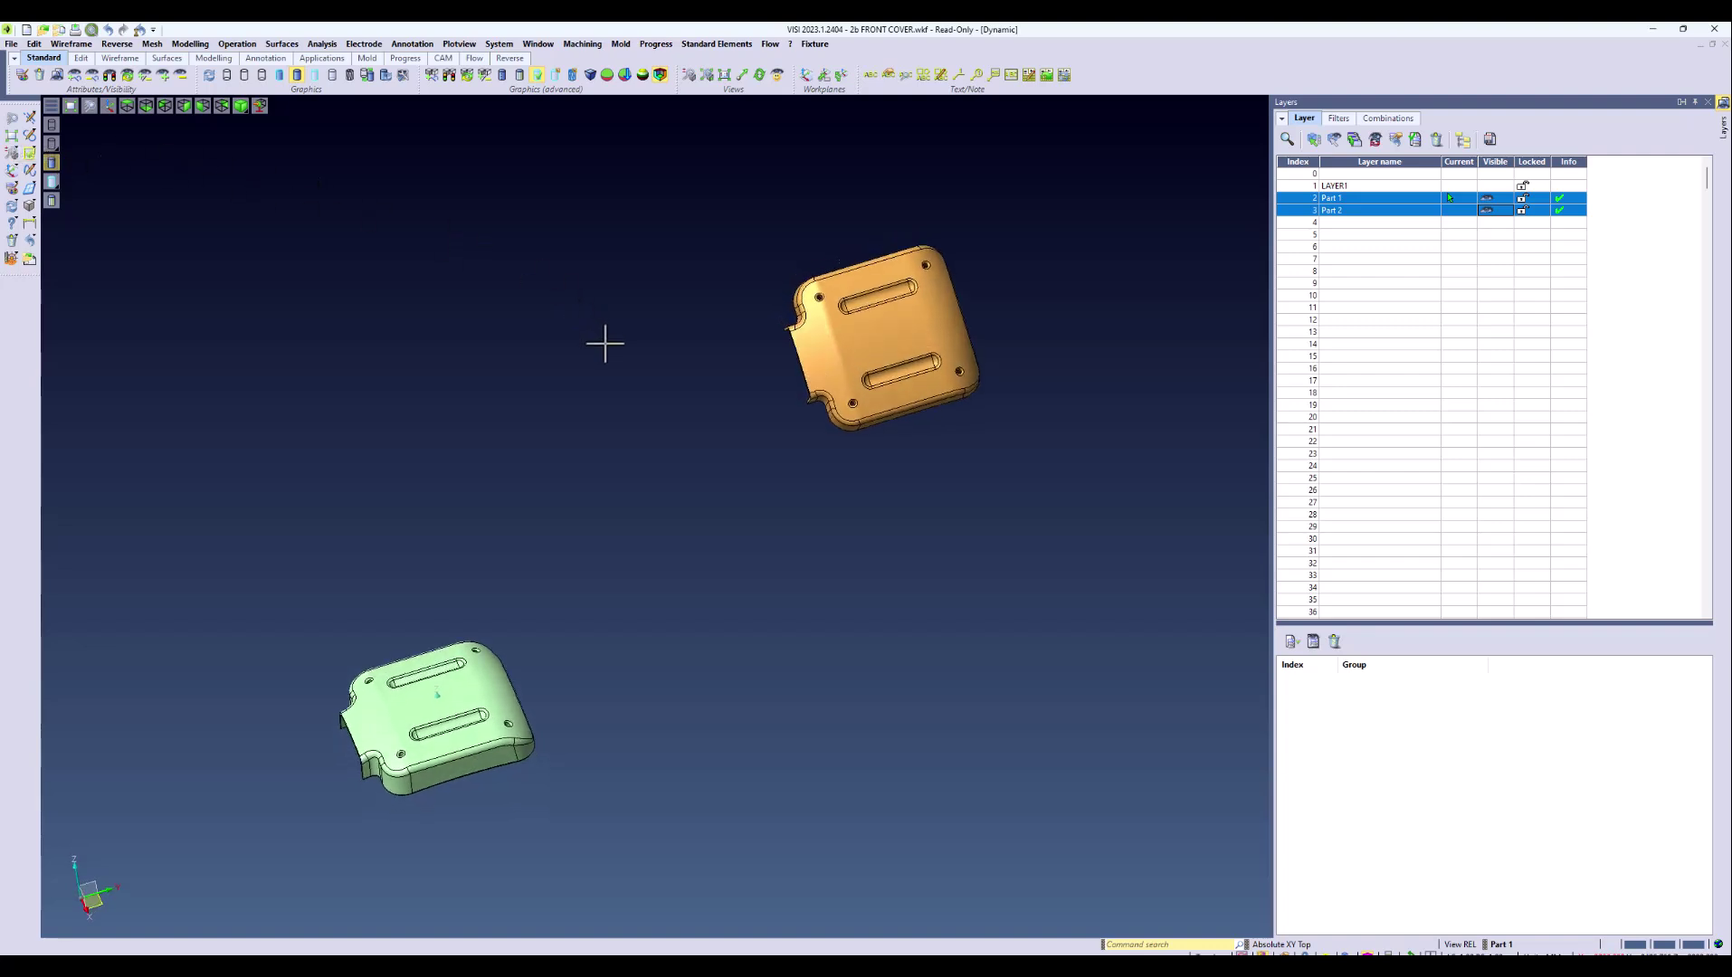
Draw the axis of the corner hole at the rounded end of the green cover as a segment
left_click(70, 43)
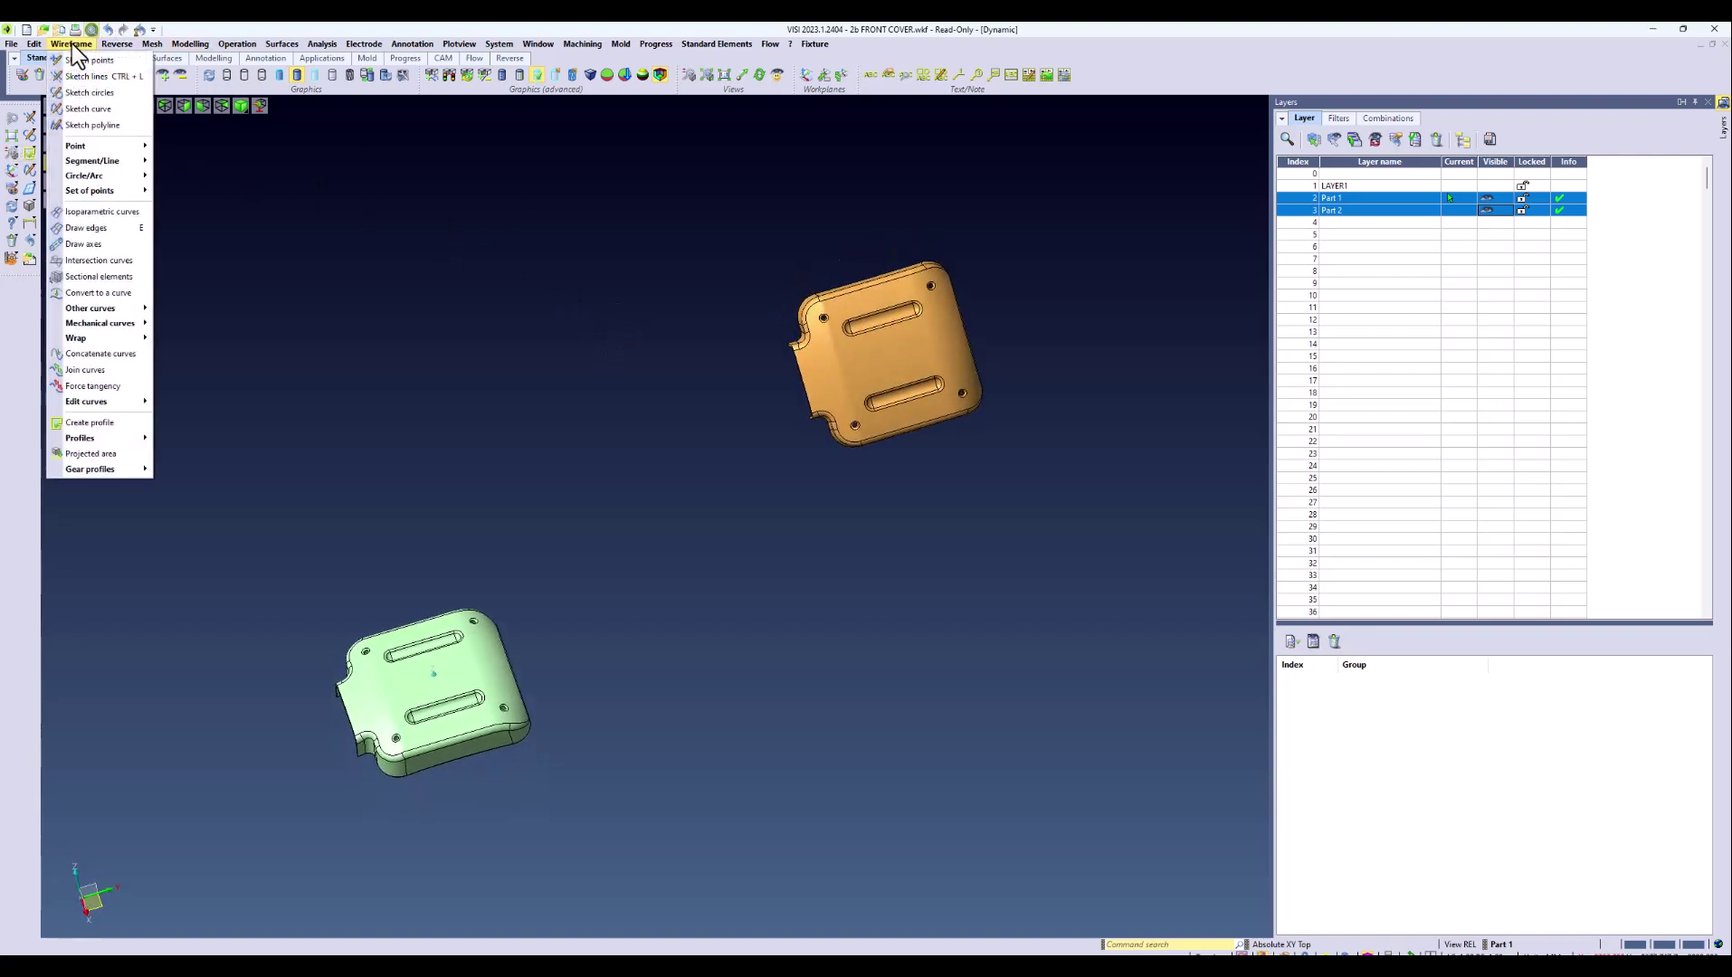
left_click(83, 244)
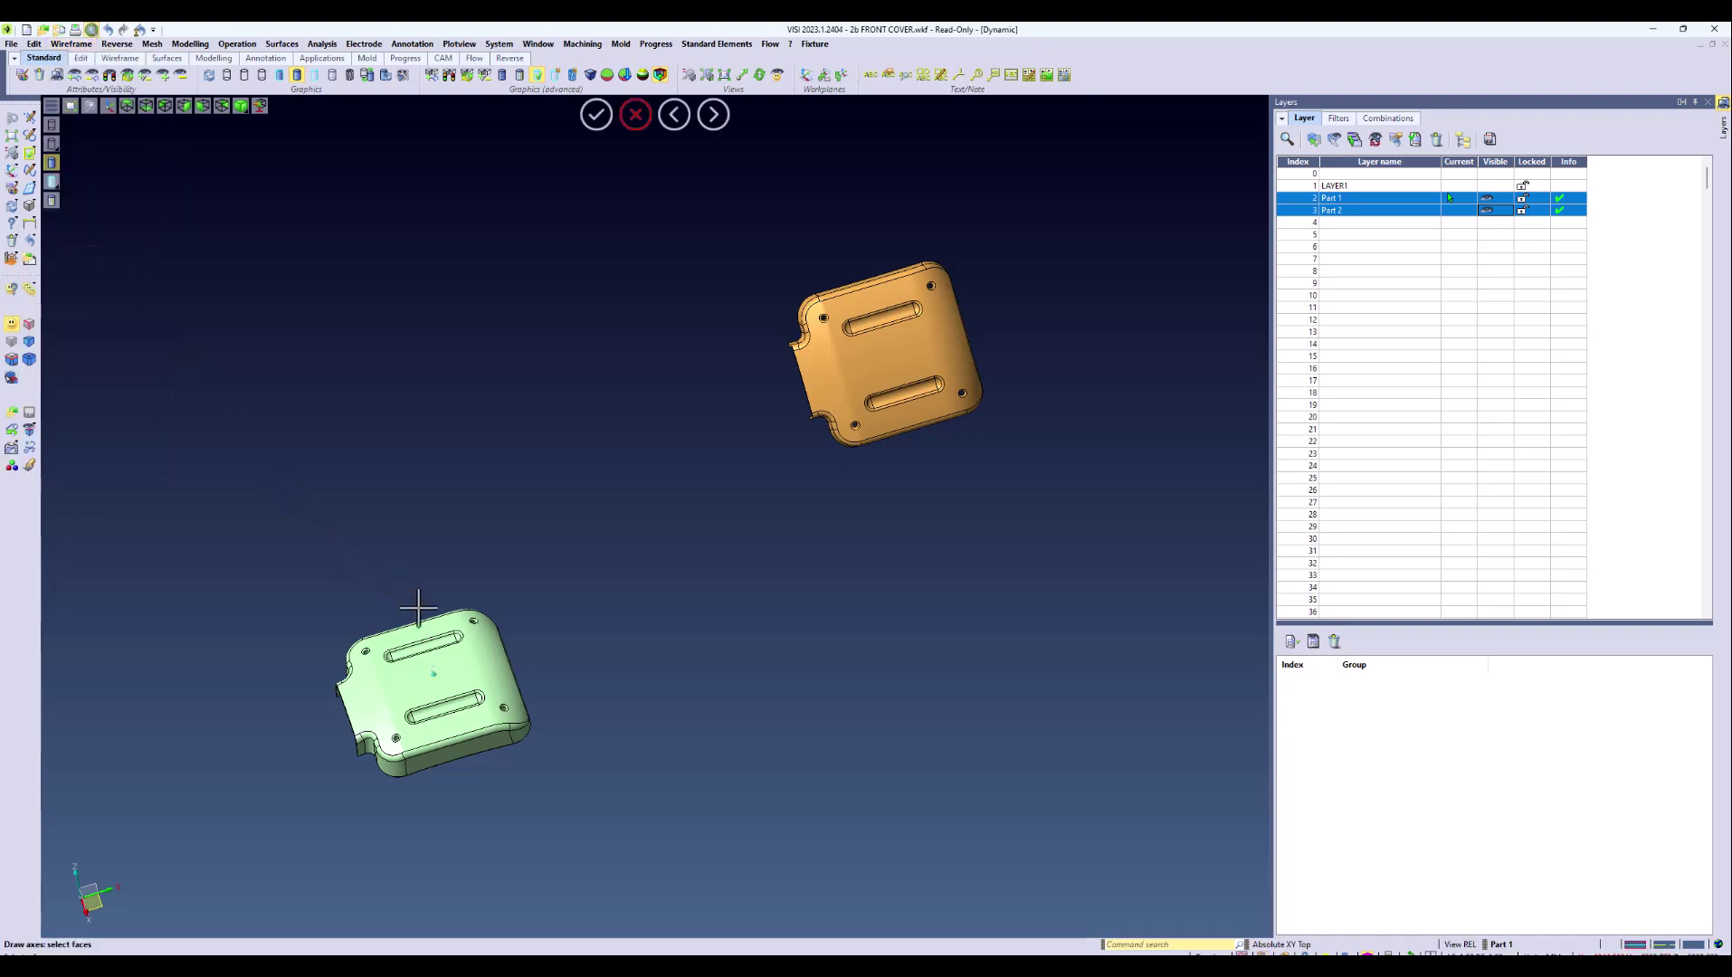
scroll(418, 608, "up", 8)
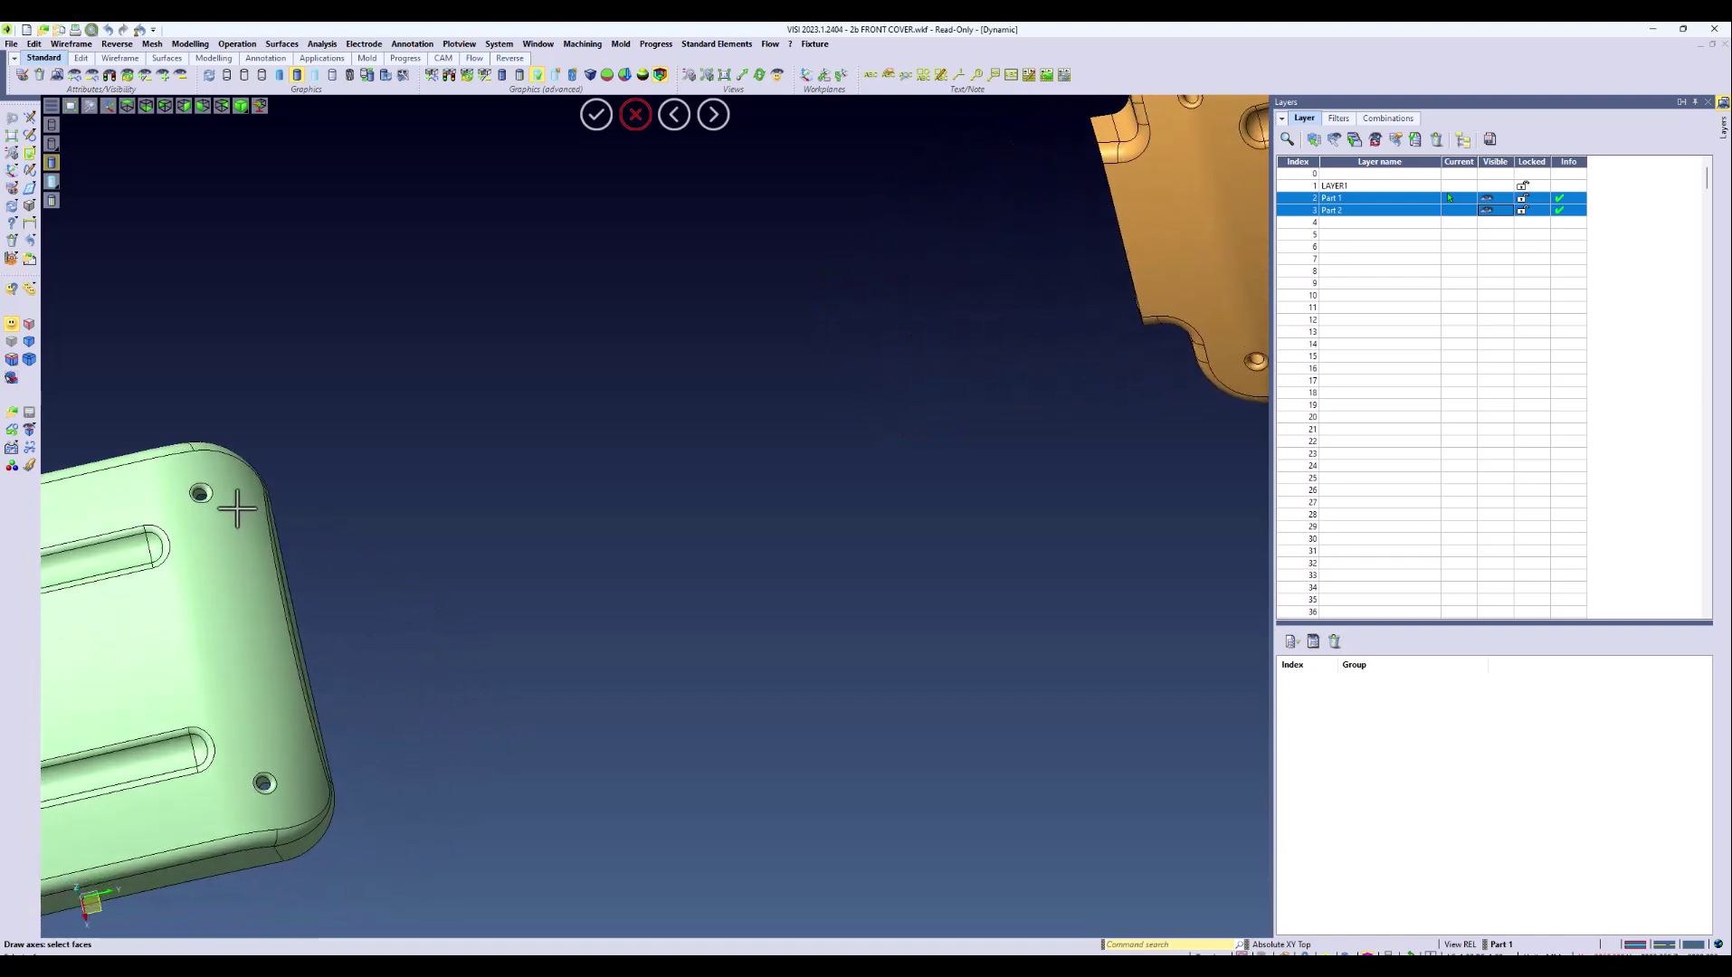
scroll(237, 508, "up", 2)
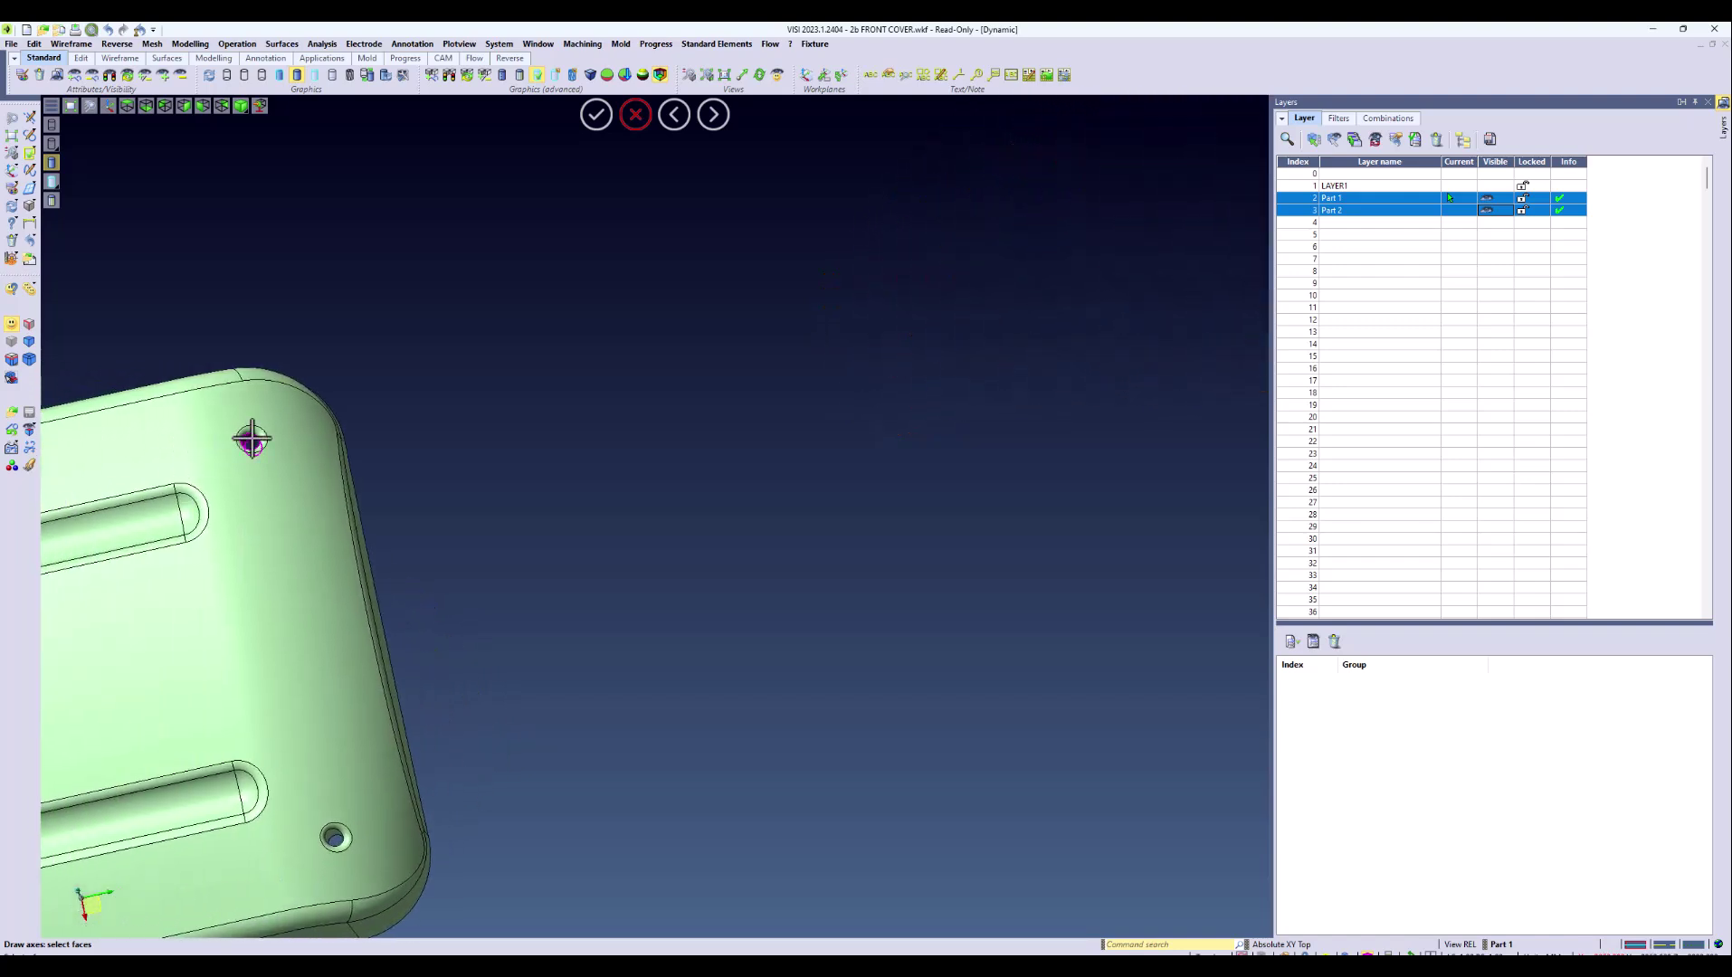
left_click(253, 440)
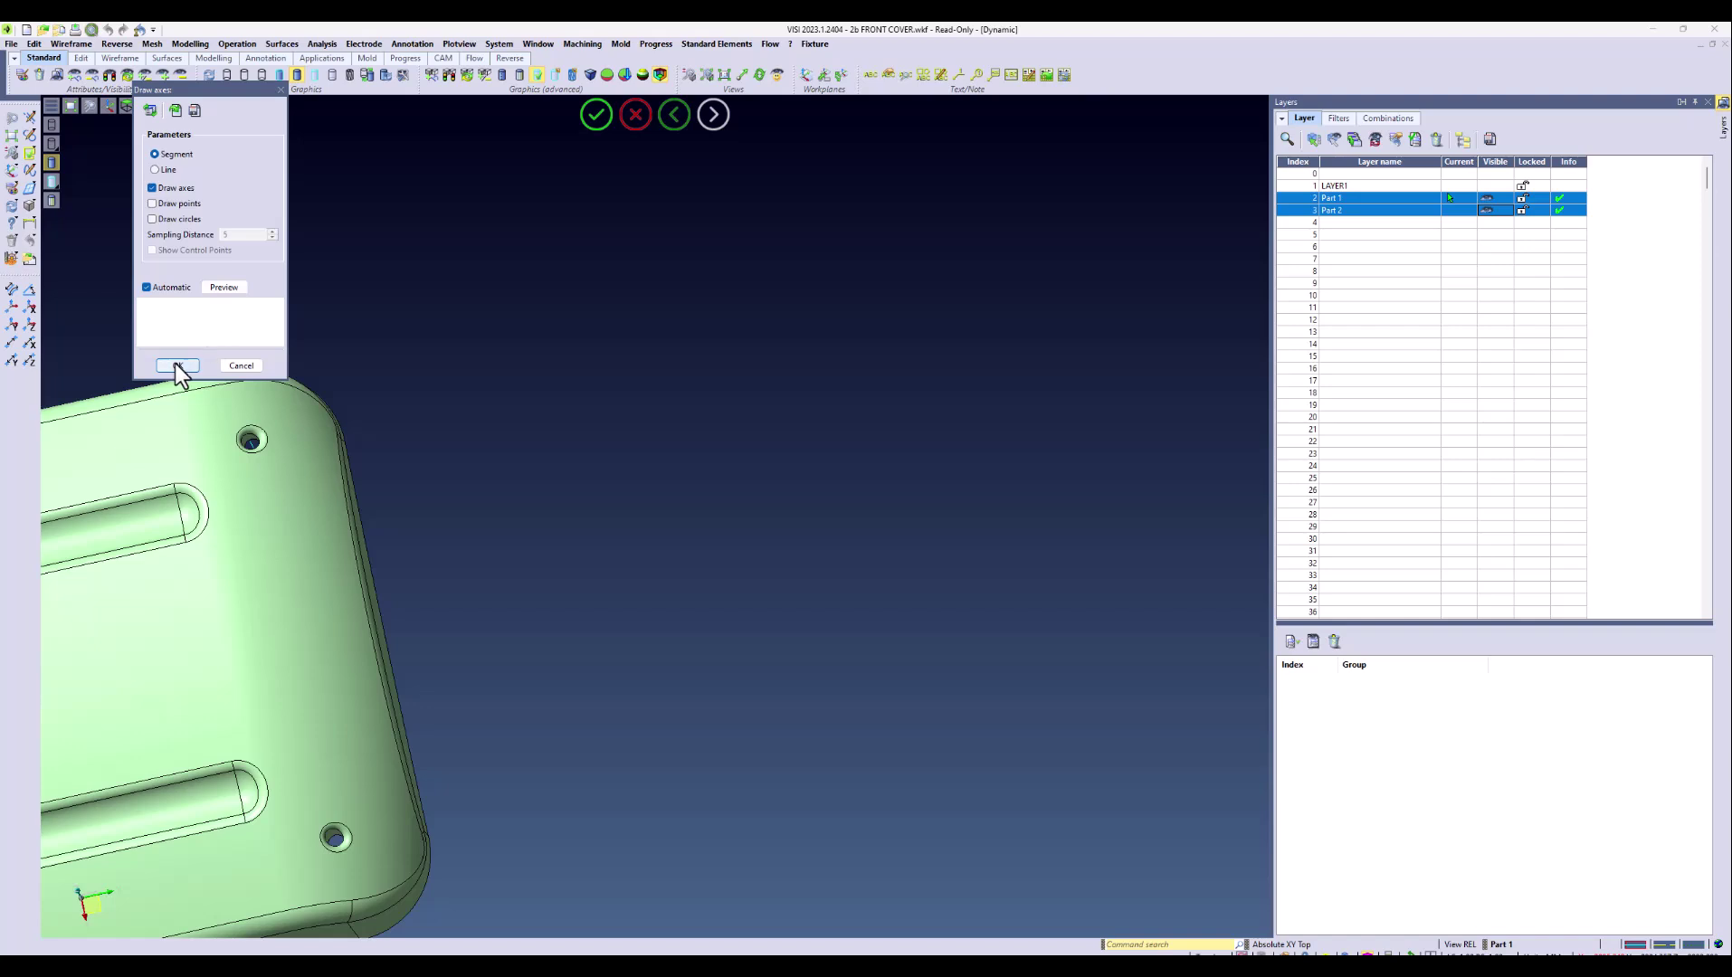
left_click(177, 366)
Draw the axis of the matching corner hole on the orange cover as a segment
scroll(536, 447, "down", 3)
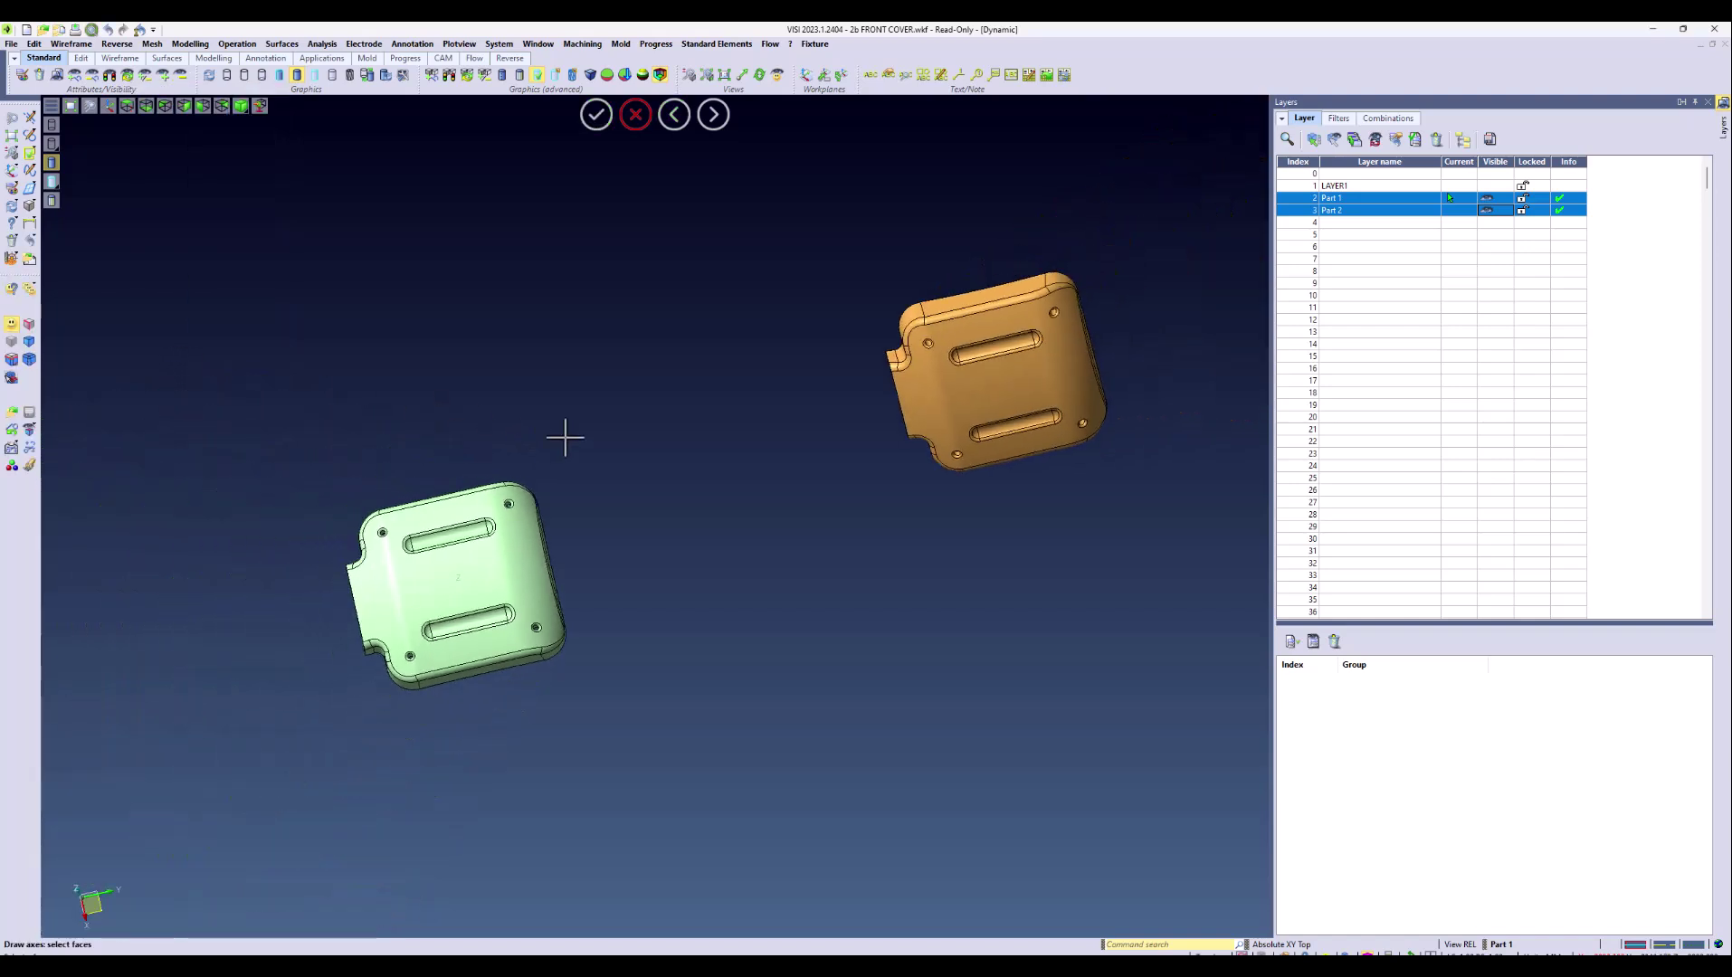
middle_click_drag(1030, 307, 1024, 313)
scroll(1040, 317, "up", 1)
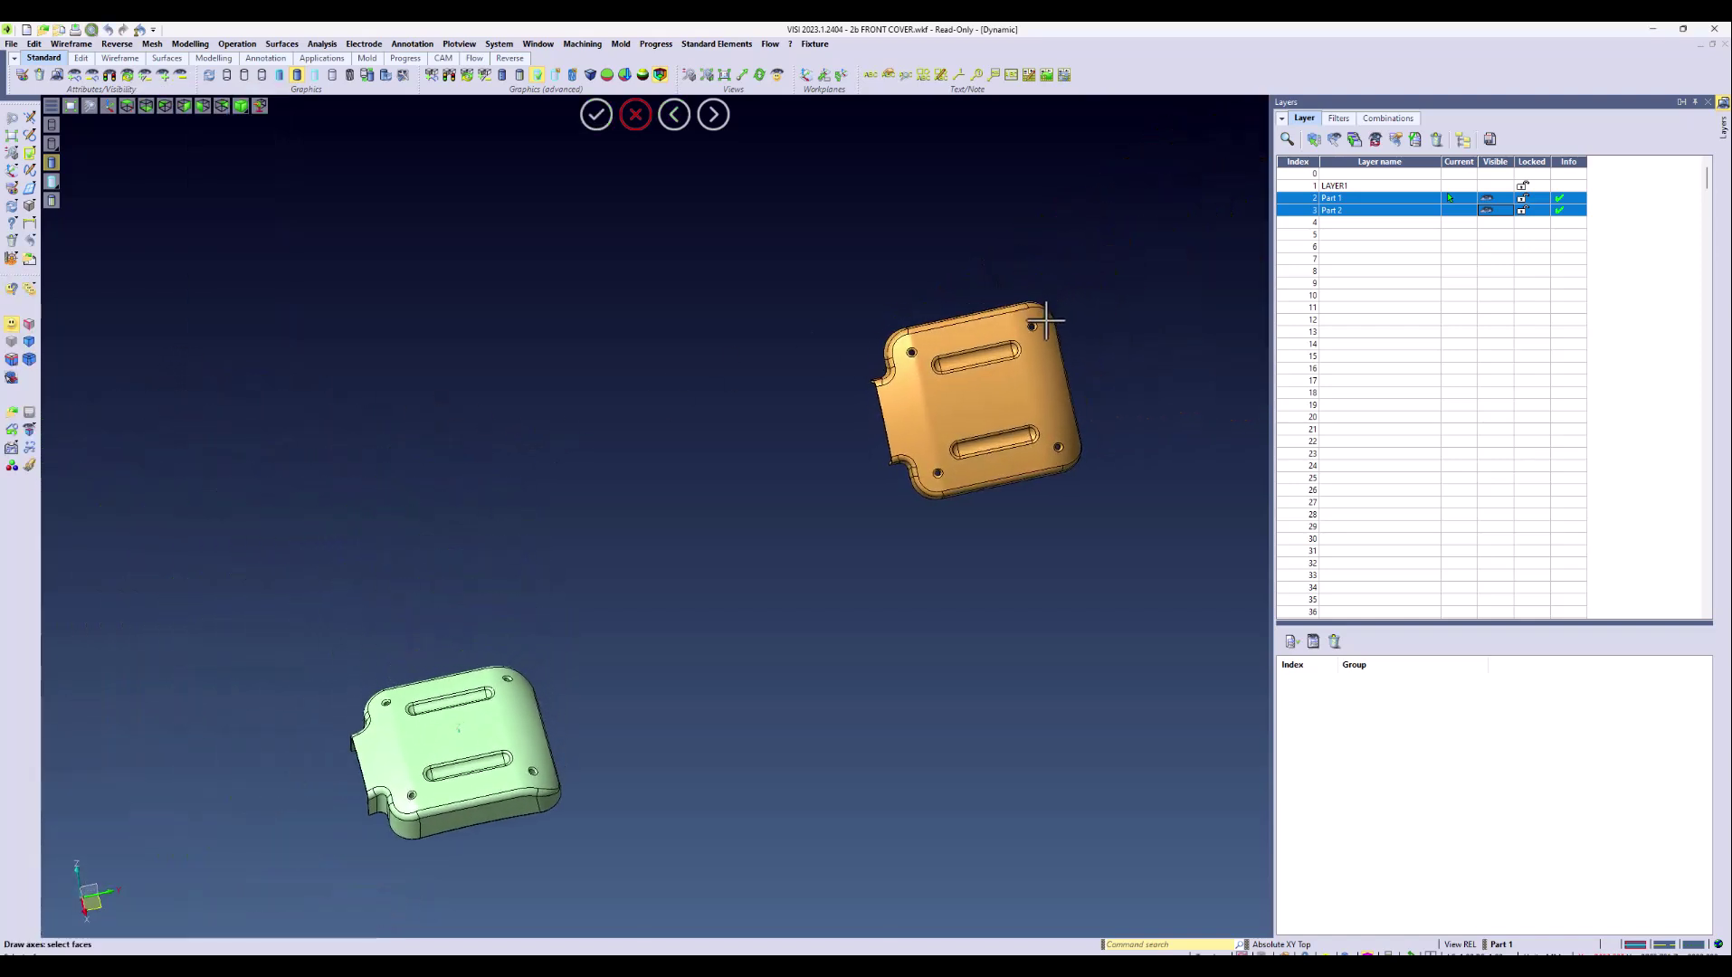
scroll(1073, 312, "up", 1)
scroll(1072, 313, "up", 5)
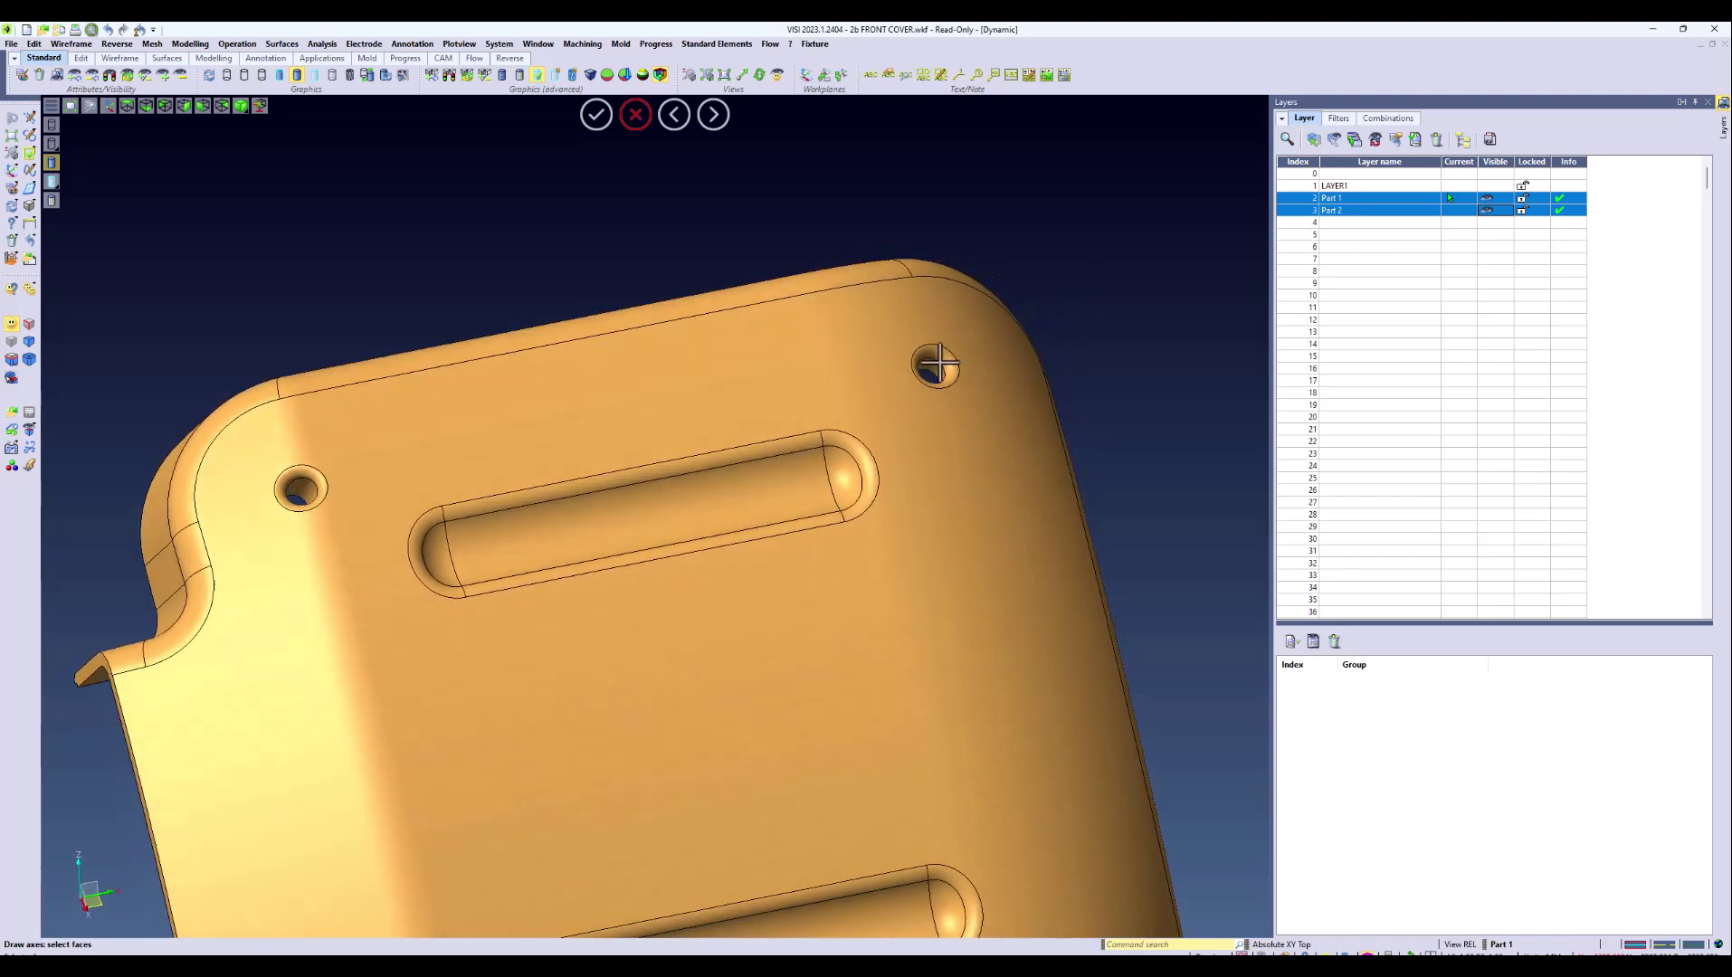
left_click(936, 371)
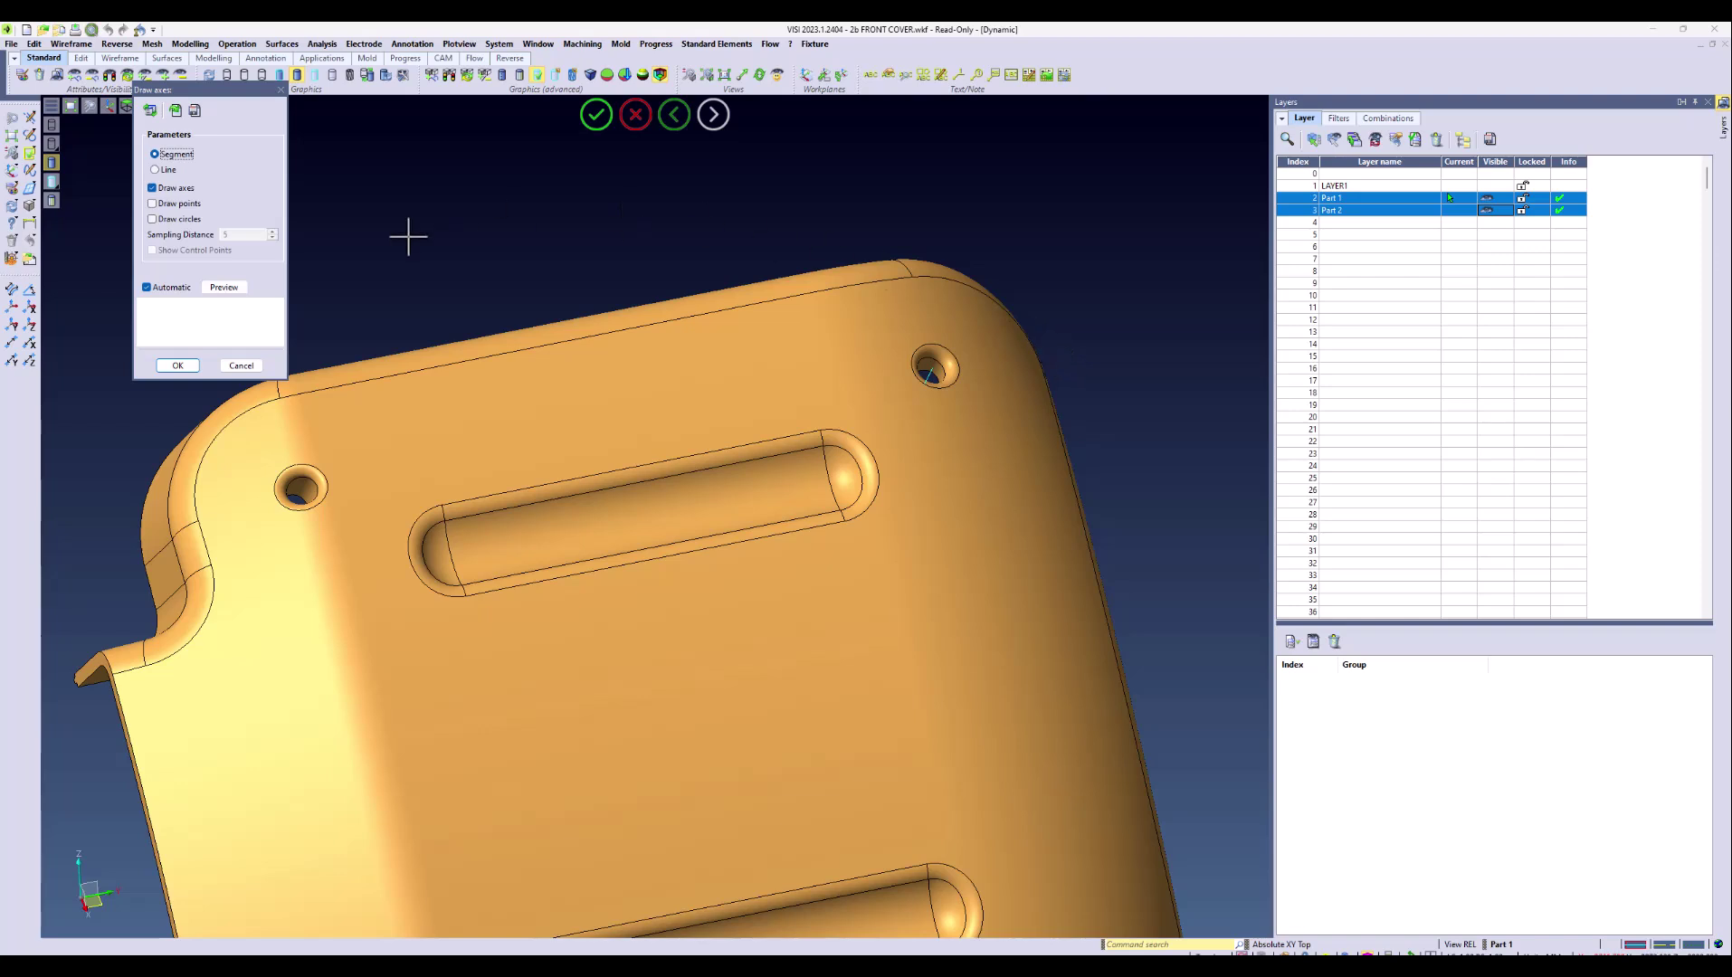
left_click(178, 366)
Create a workplane named Original on the hole axis of the green cover
scroll(471, 371, "down", 8)
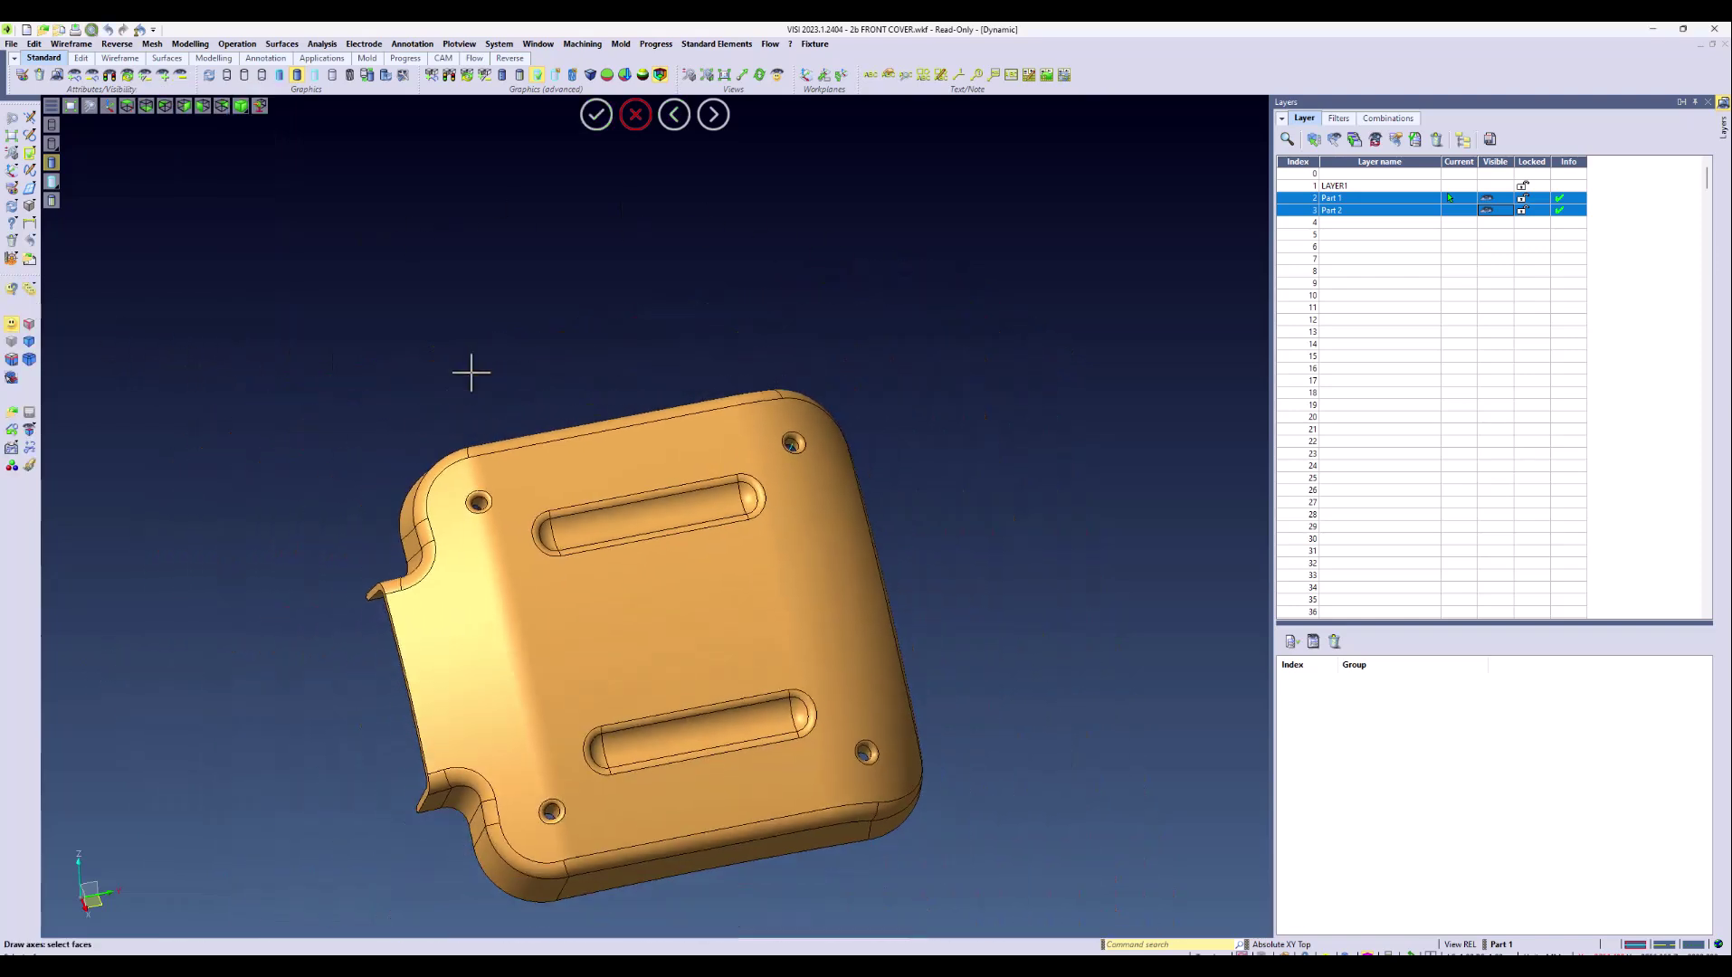
middle_click_drag(355, 735, 350, 770)
scroll(350, 769, "up", 6)
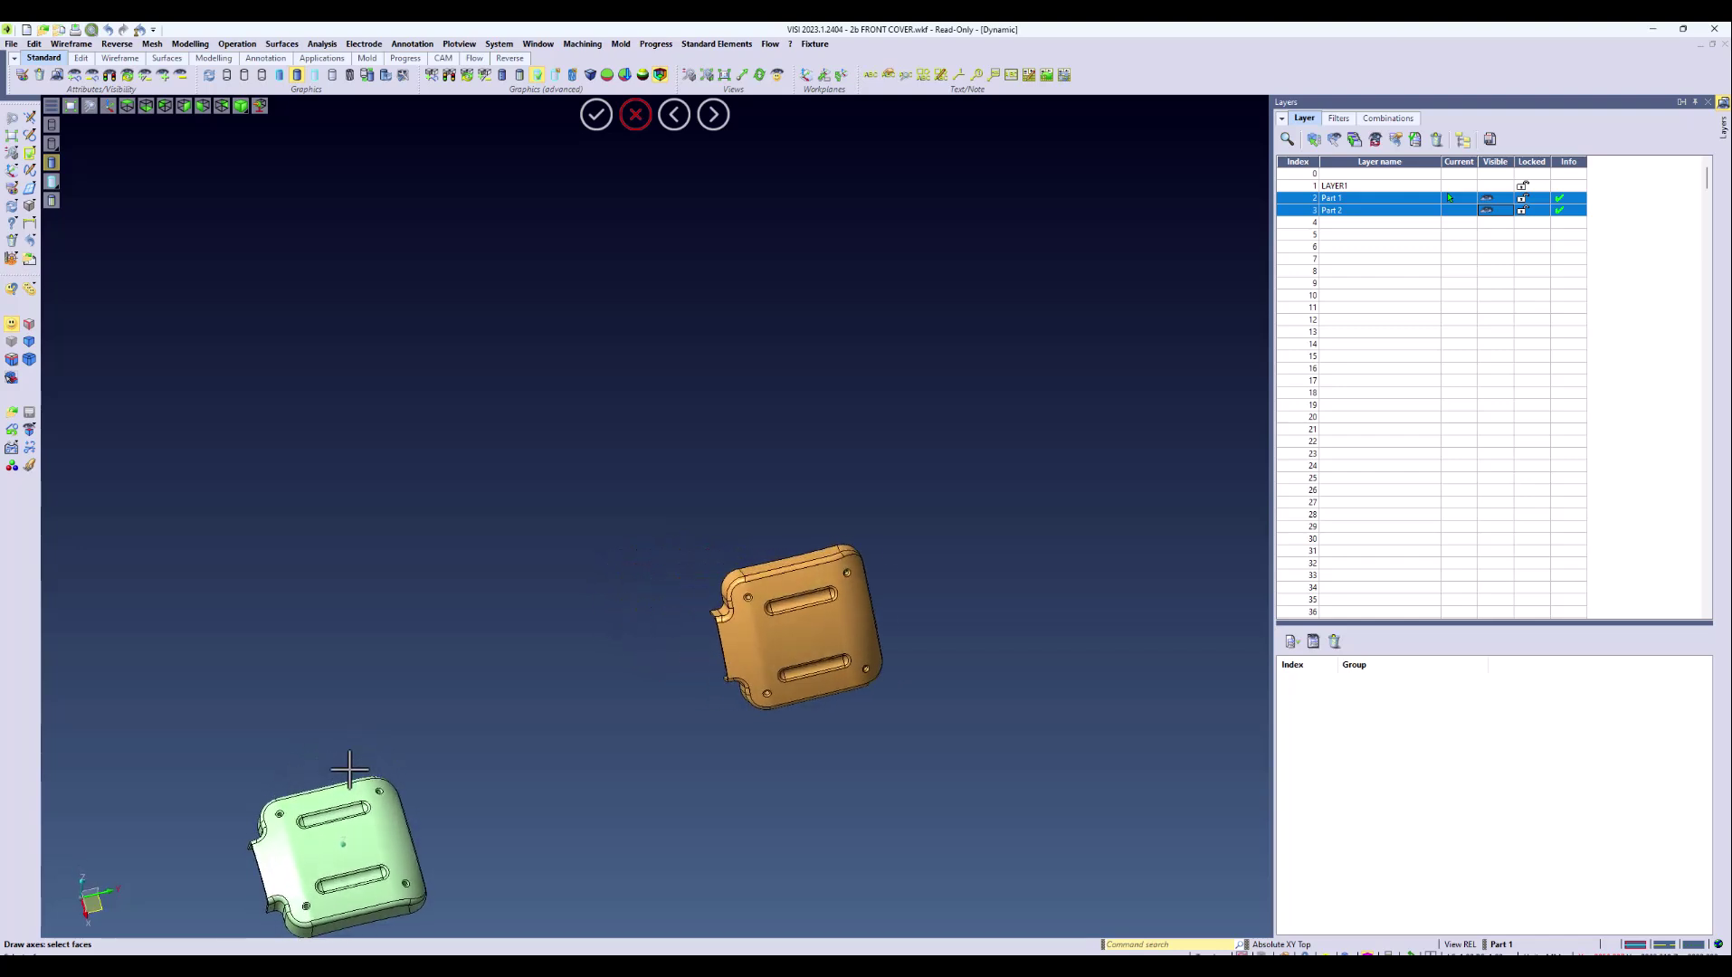
scroll(350, 767, "up", 8)
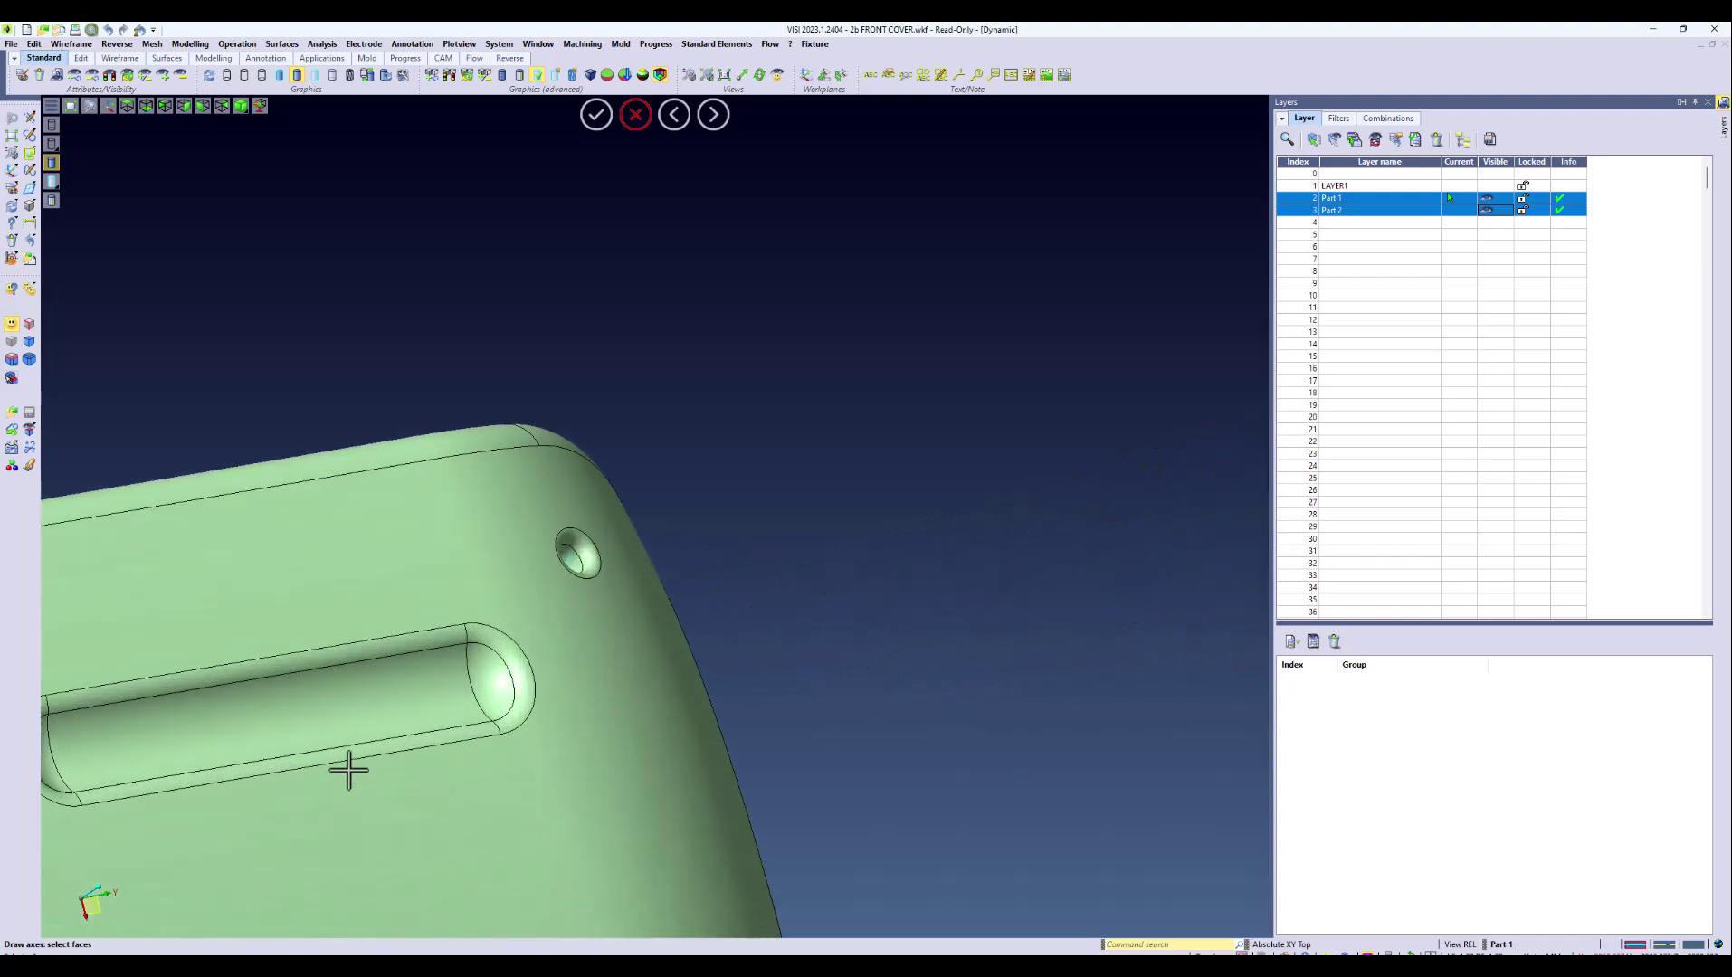
middle_click_drag(367, 758, 368, 757)
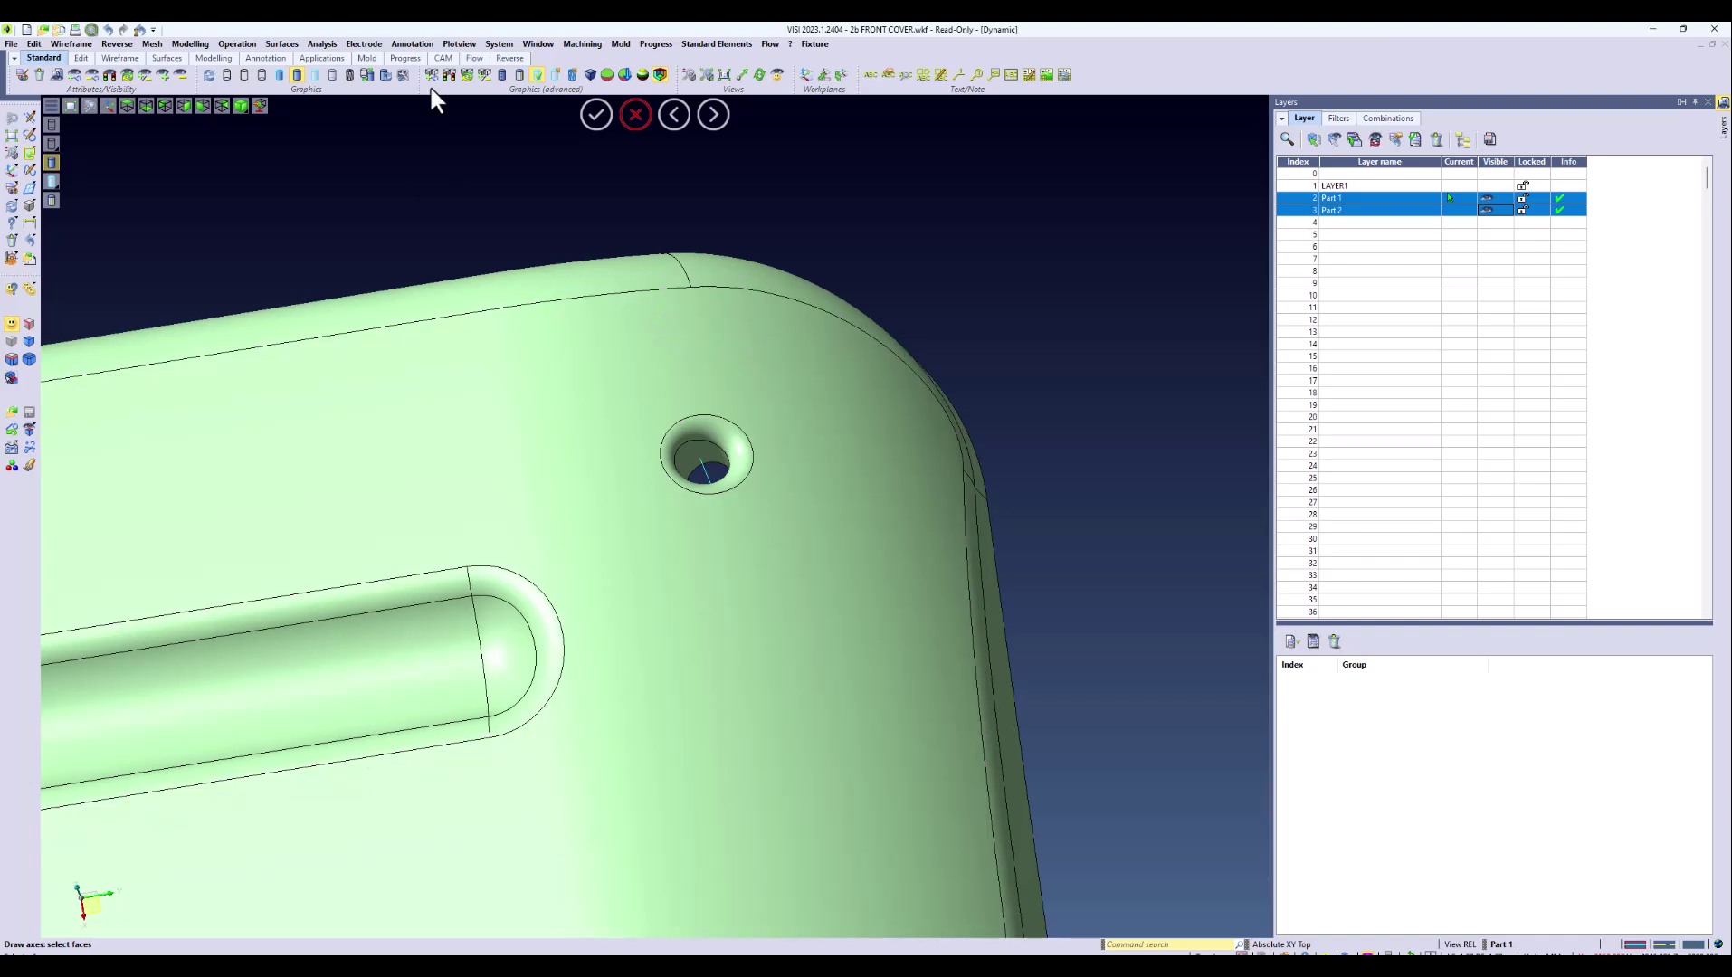
left_click(498, 44)
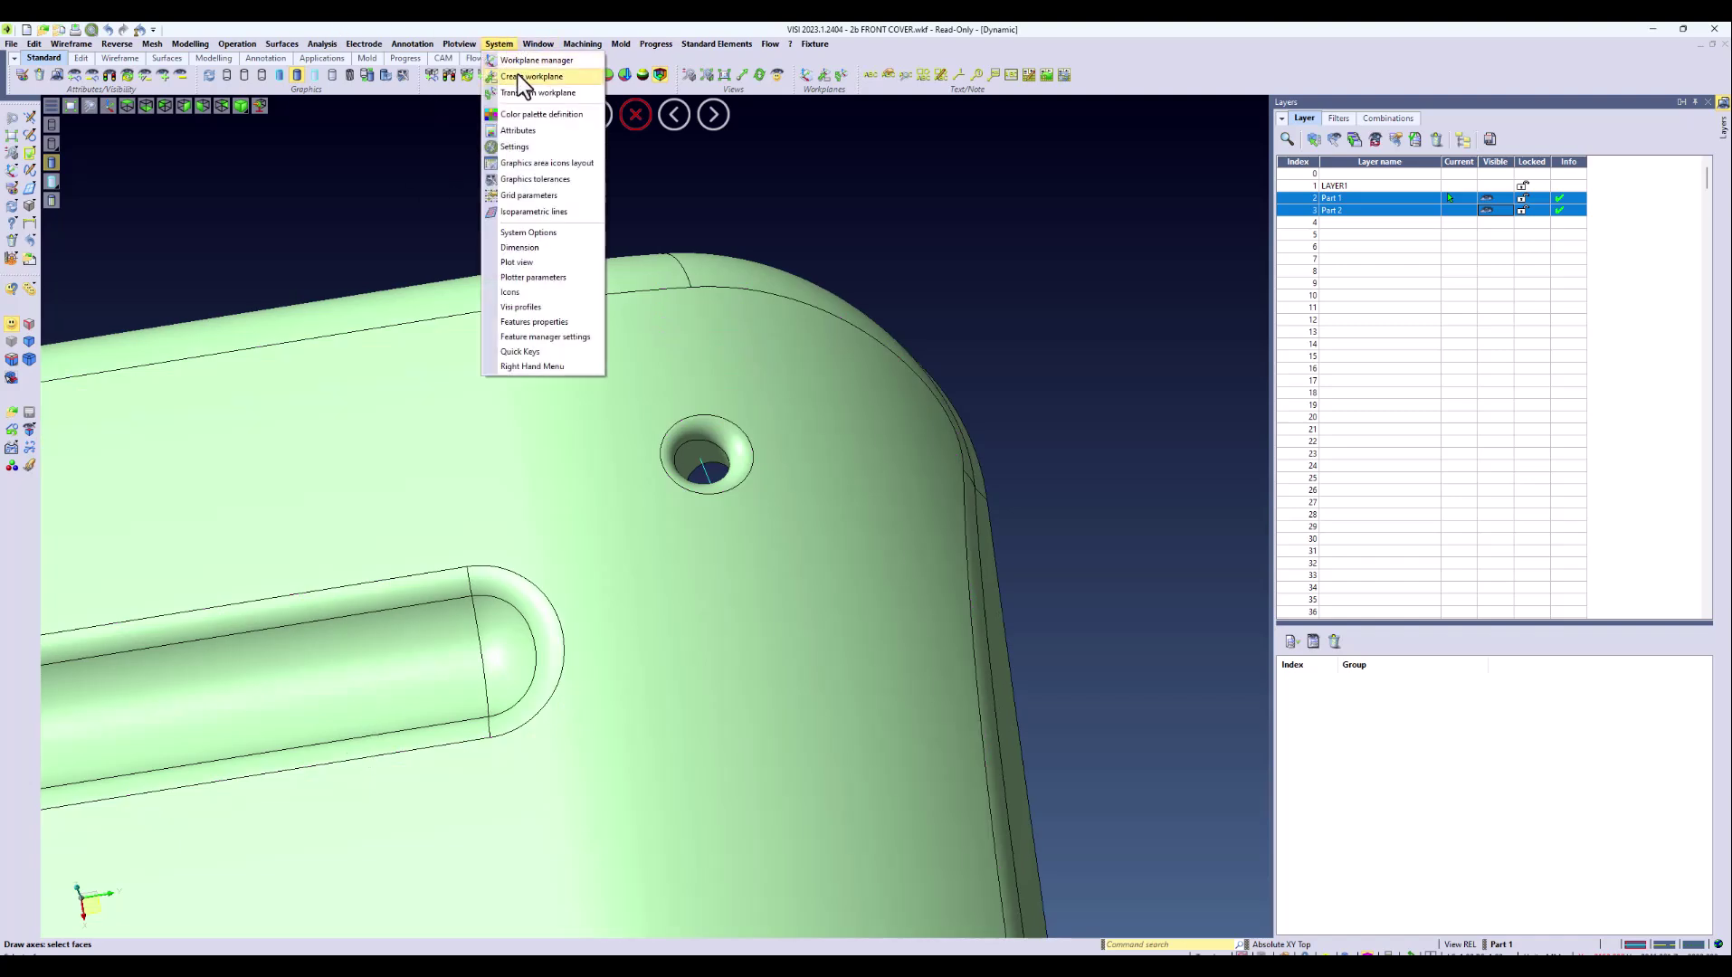
left_click(524, 79)
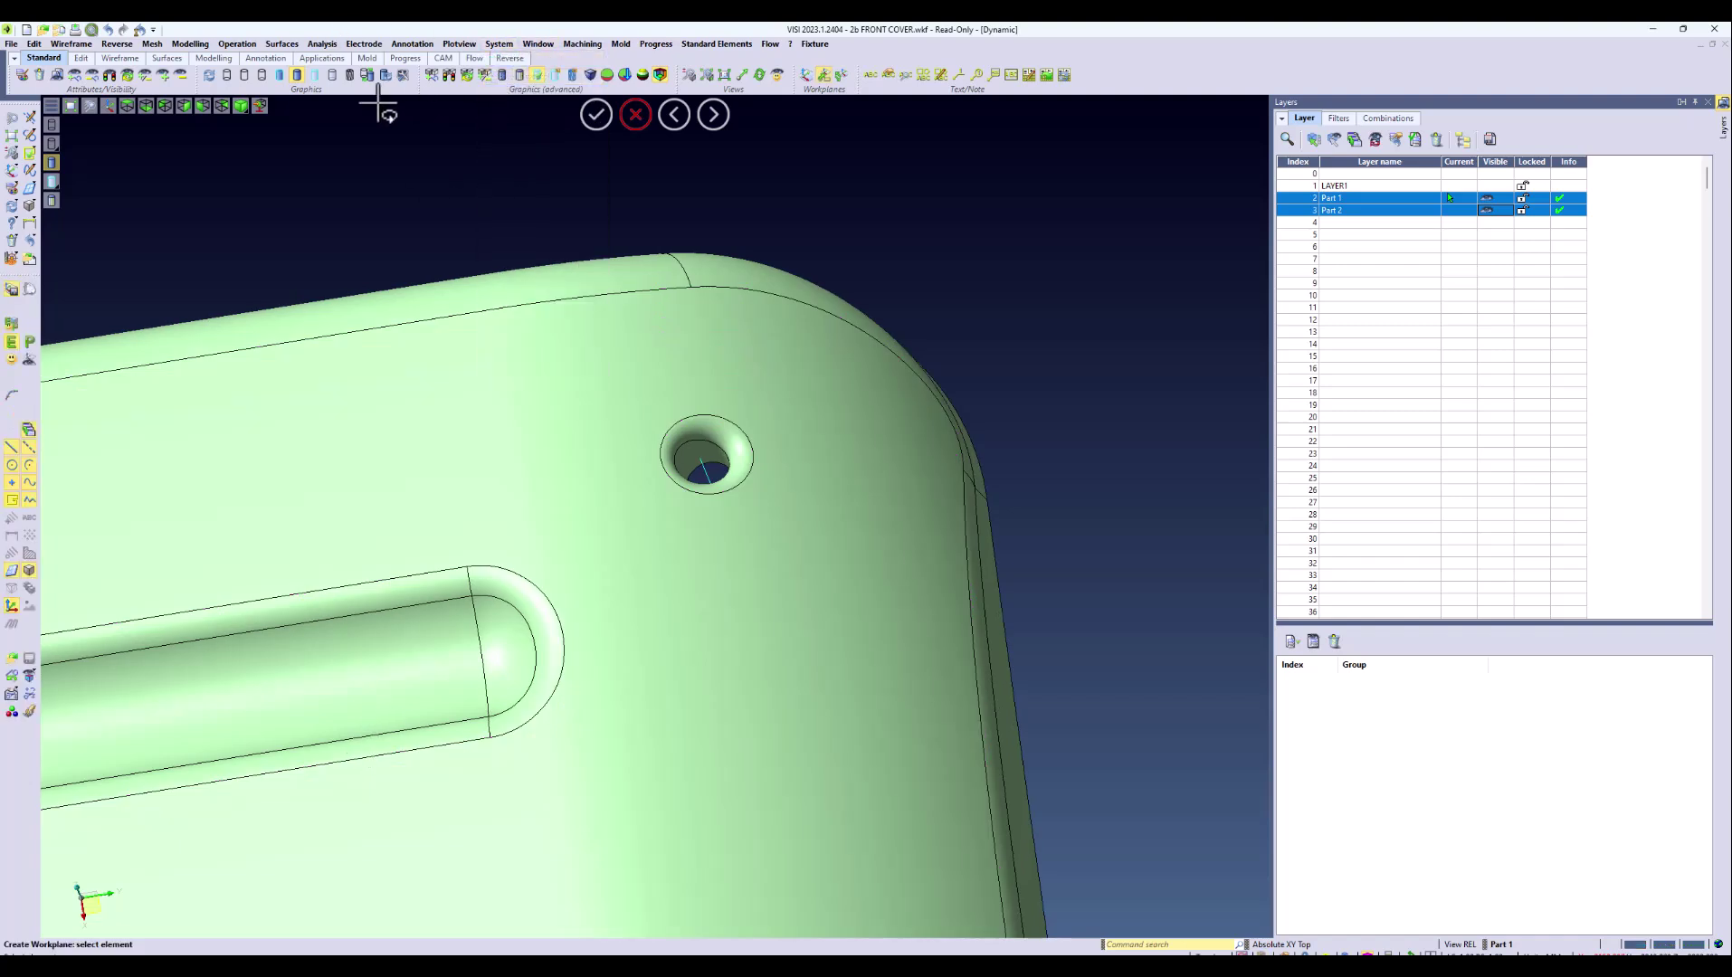
left_click(706, 473)
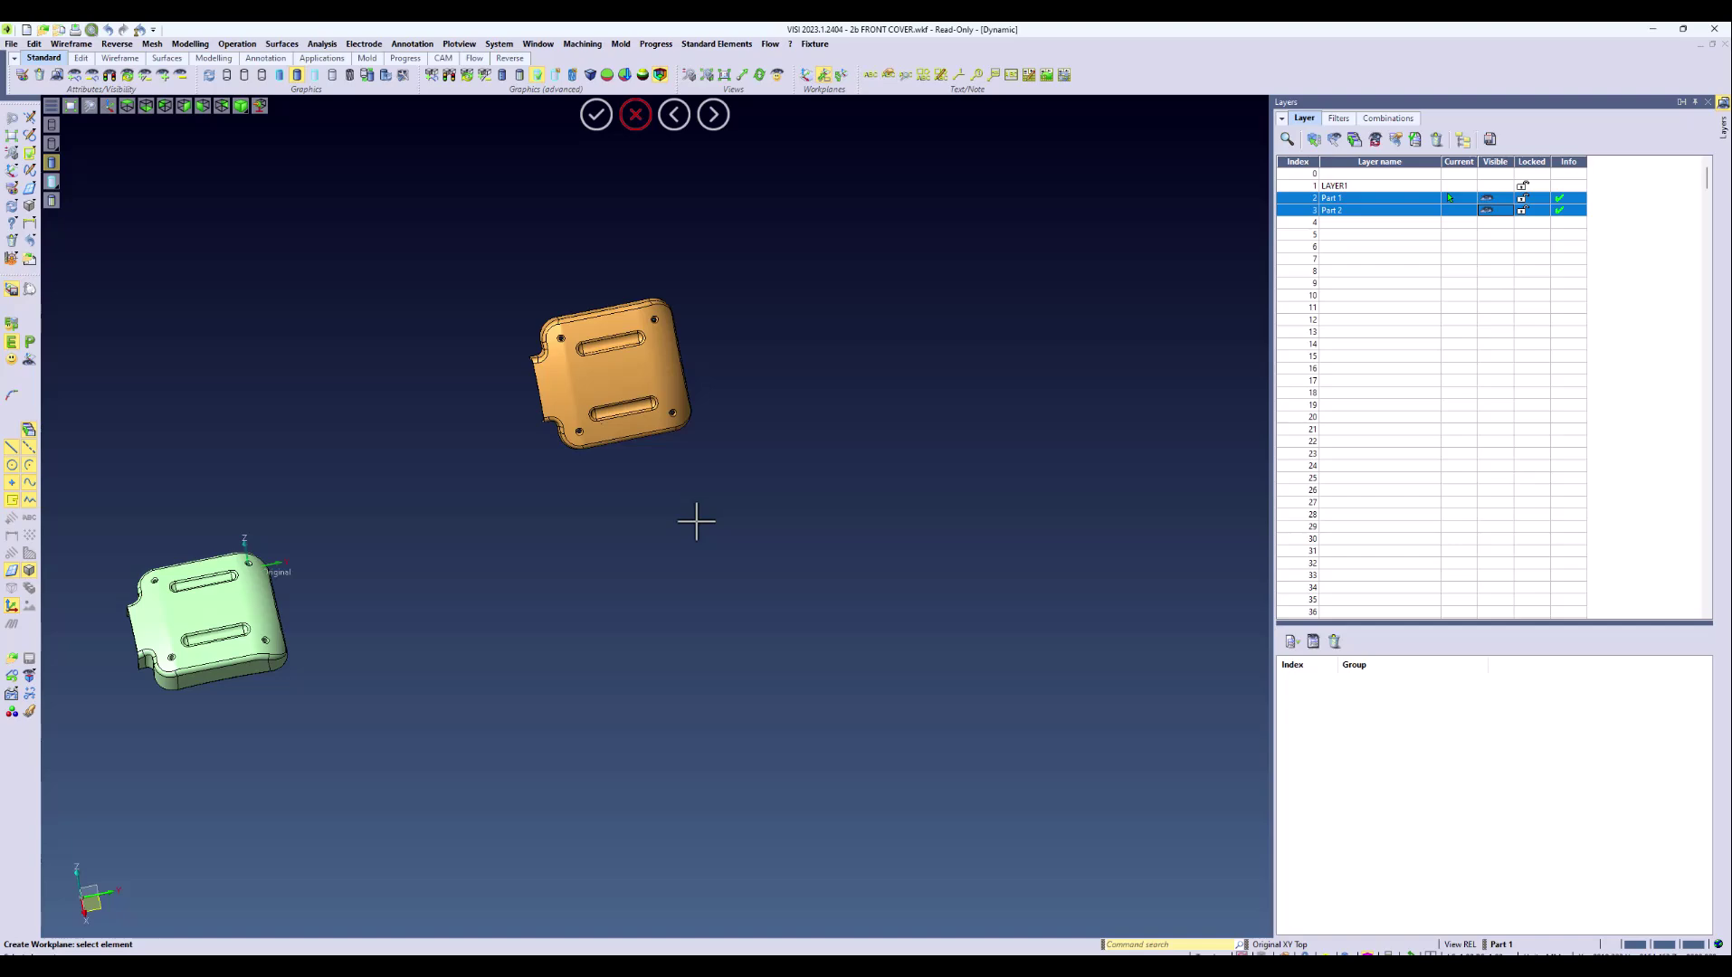
Create a workplane named New on the hole axis of the orange cover
scroll(695, 521, "up", 8)
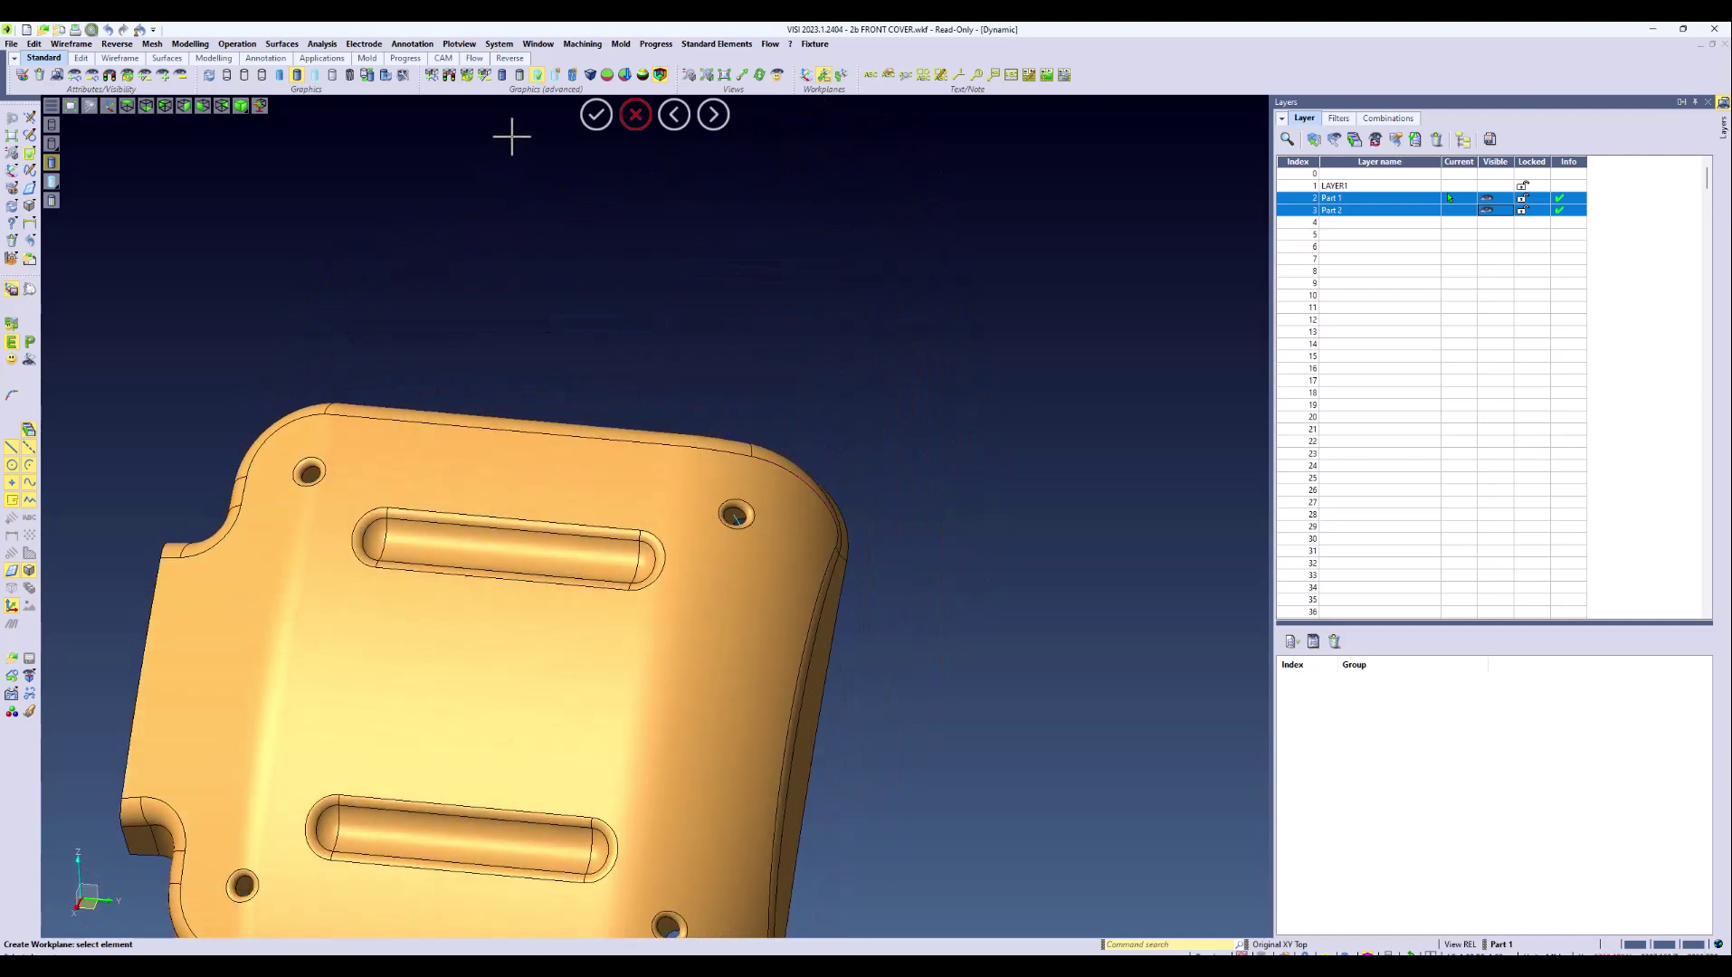
left_click(508, 47)
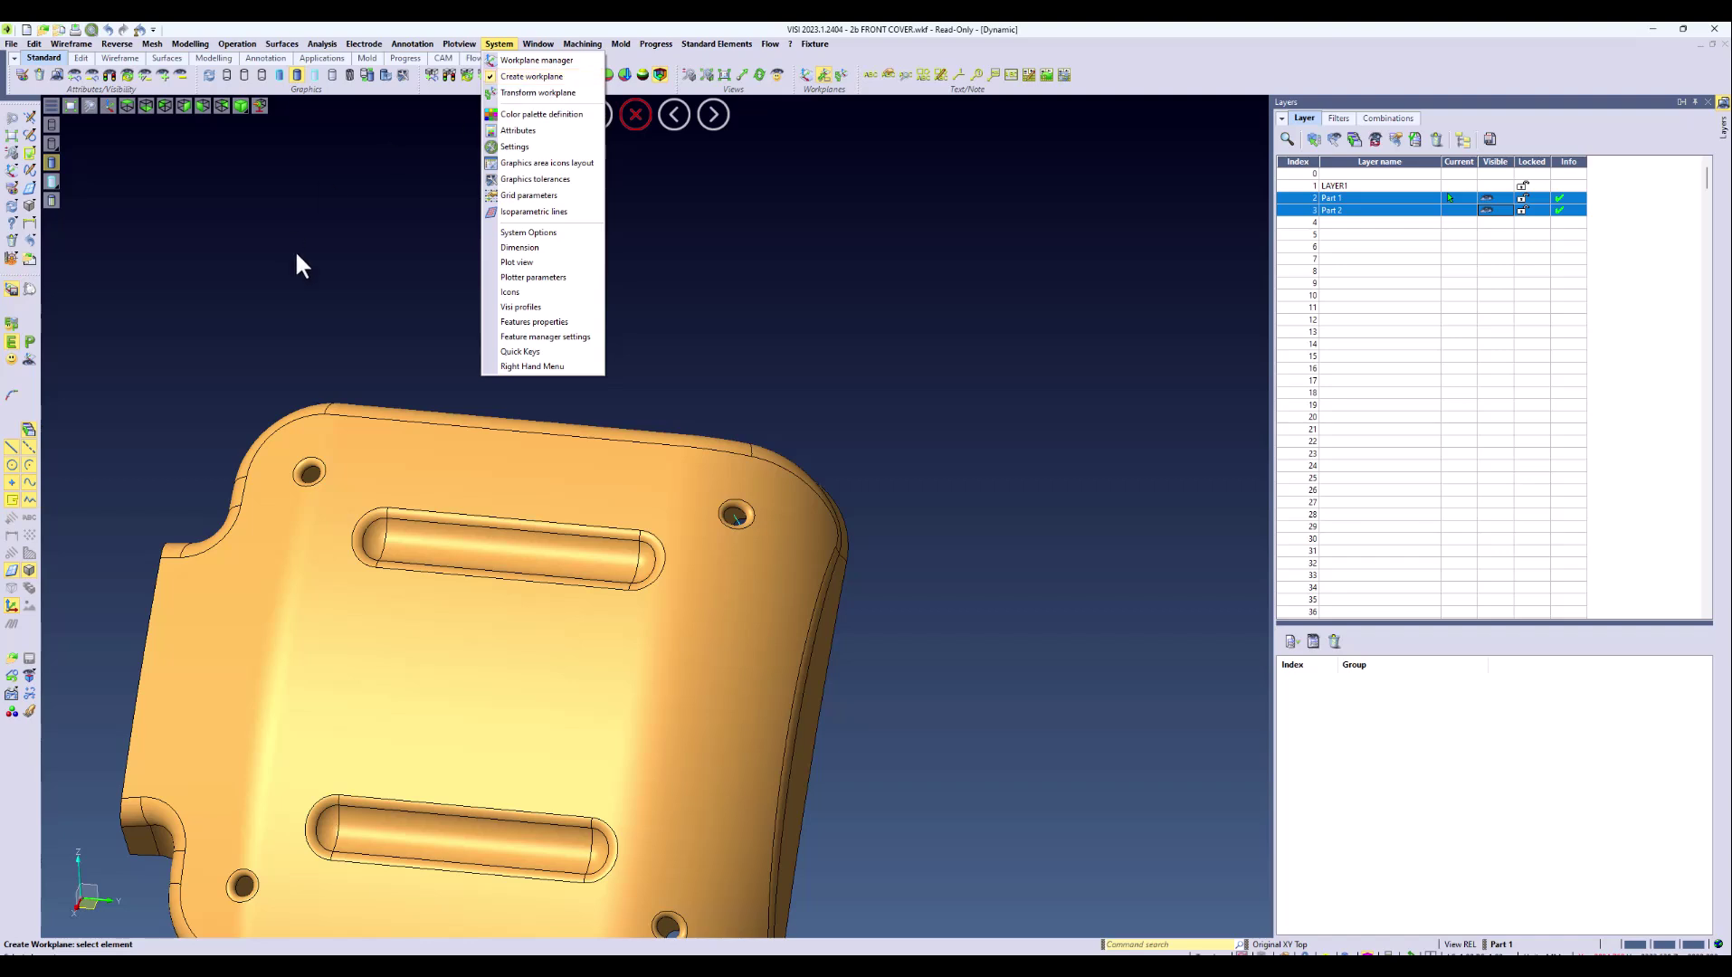
left_click(736, 516)
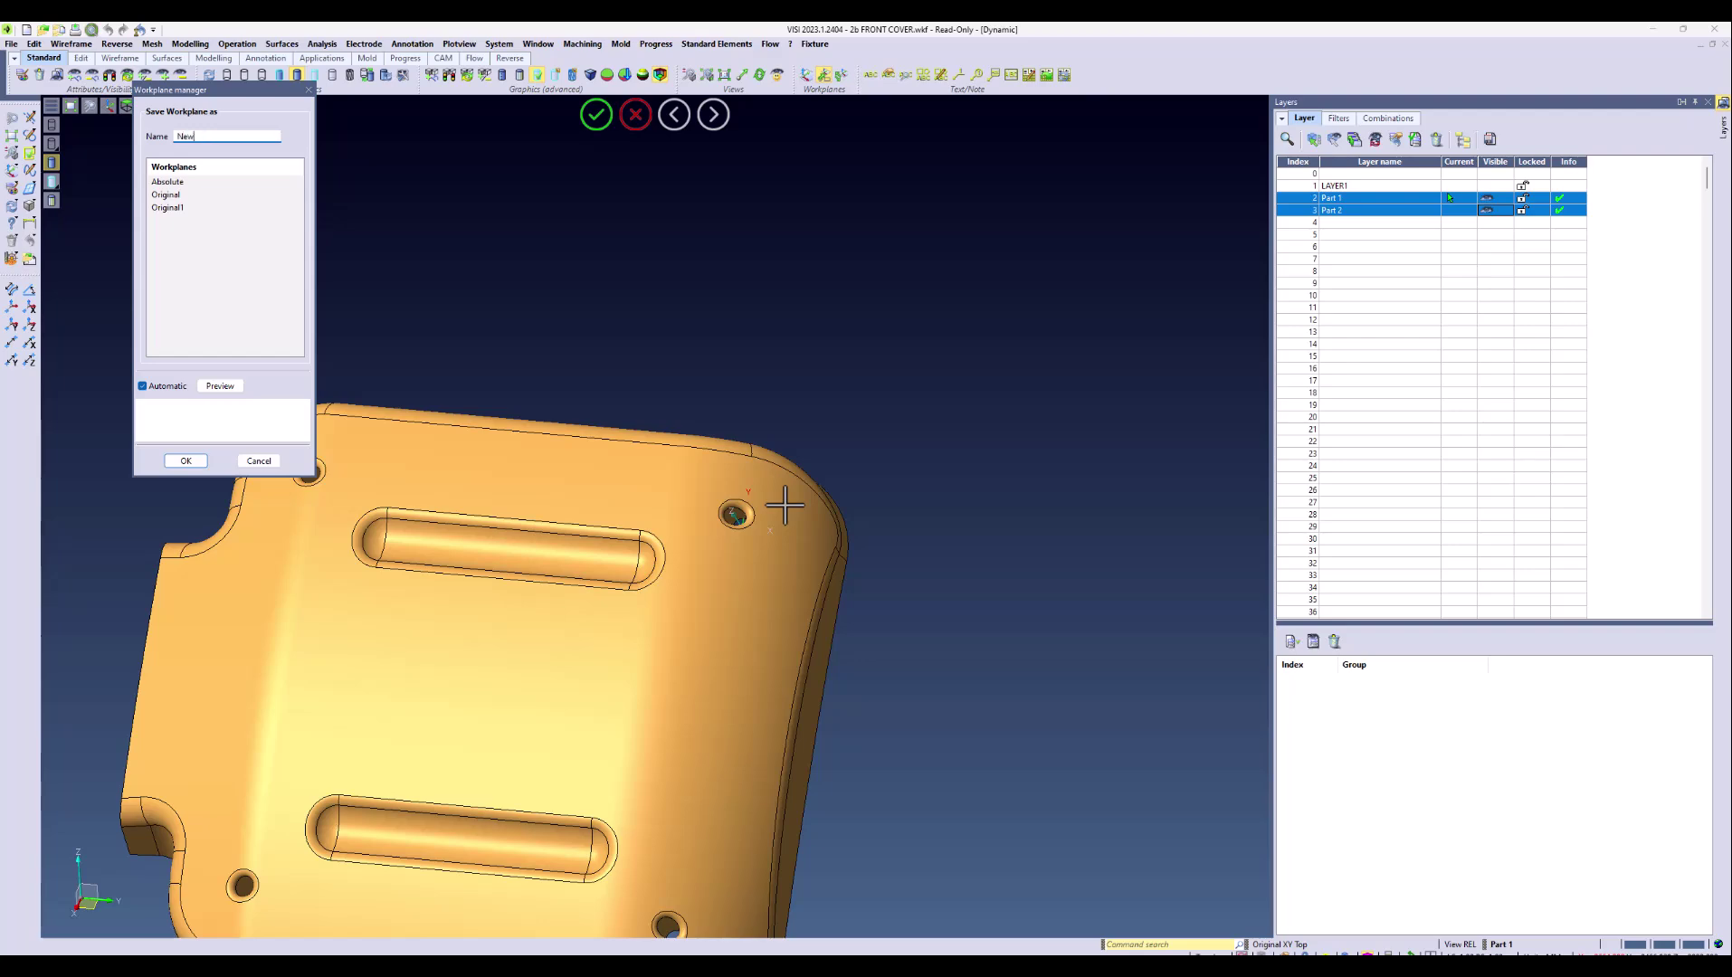
left_click(186, 461)
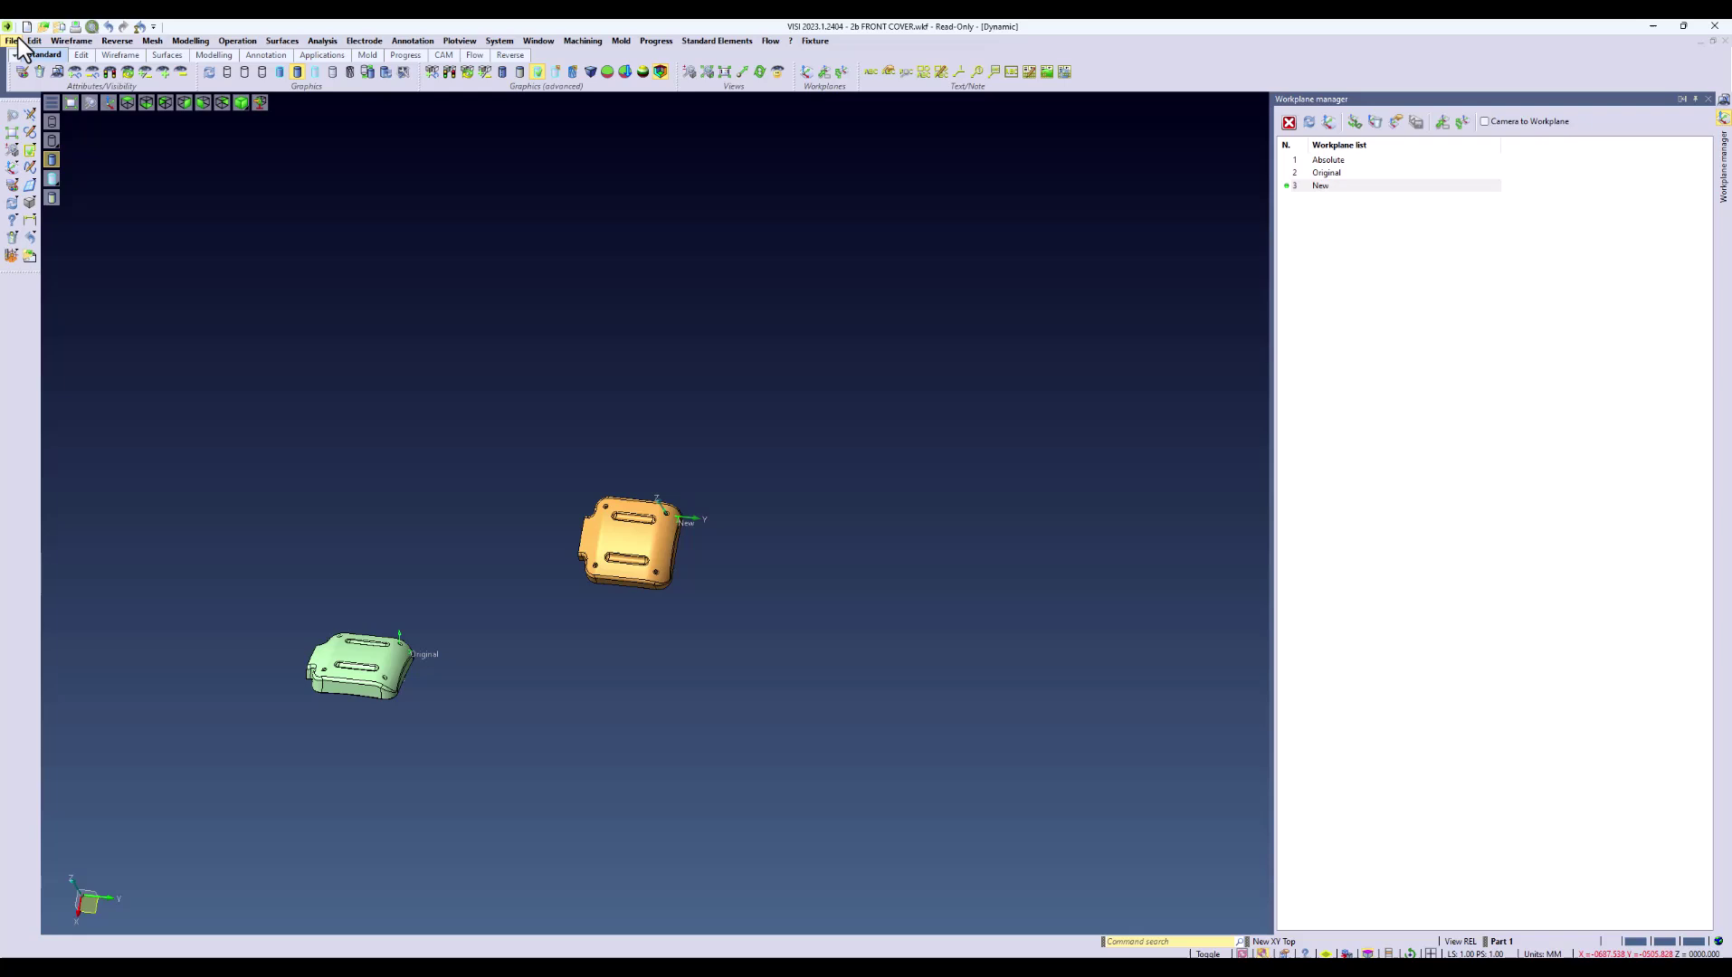
Move the orange cover from the current New workplane onto the Original workplane with Current workplane to new
left_click(34, 43)
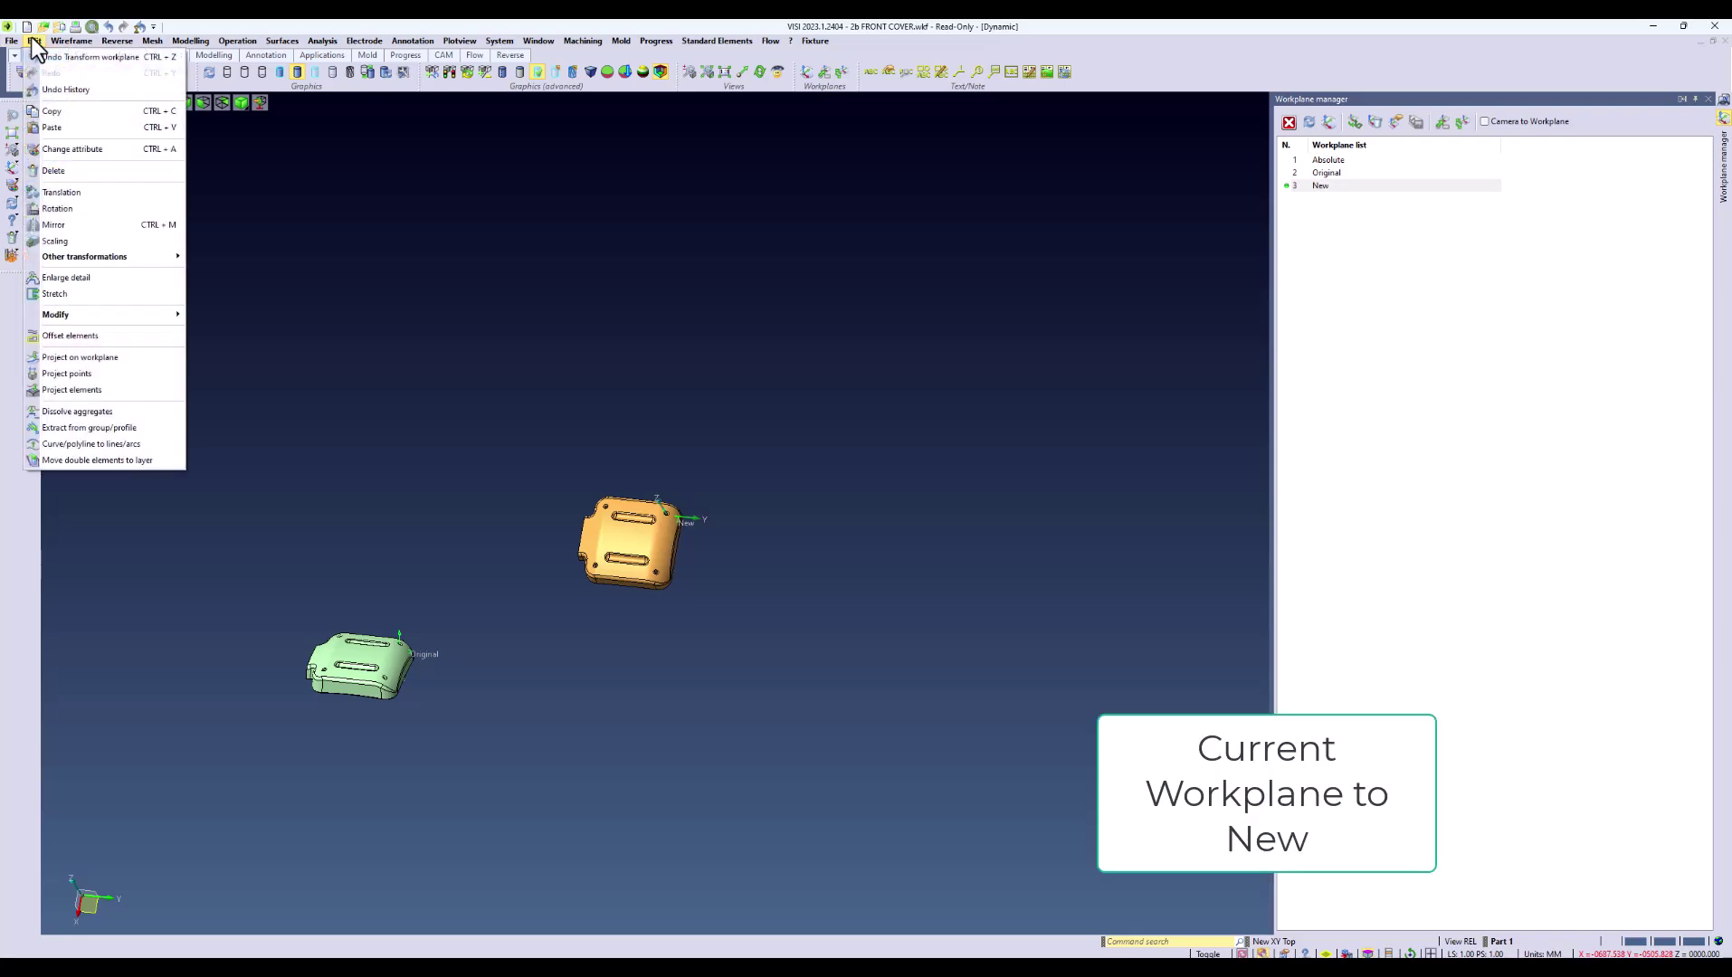
mouse_move(150, 259)
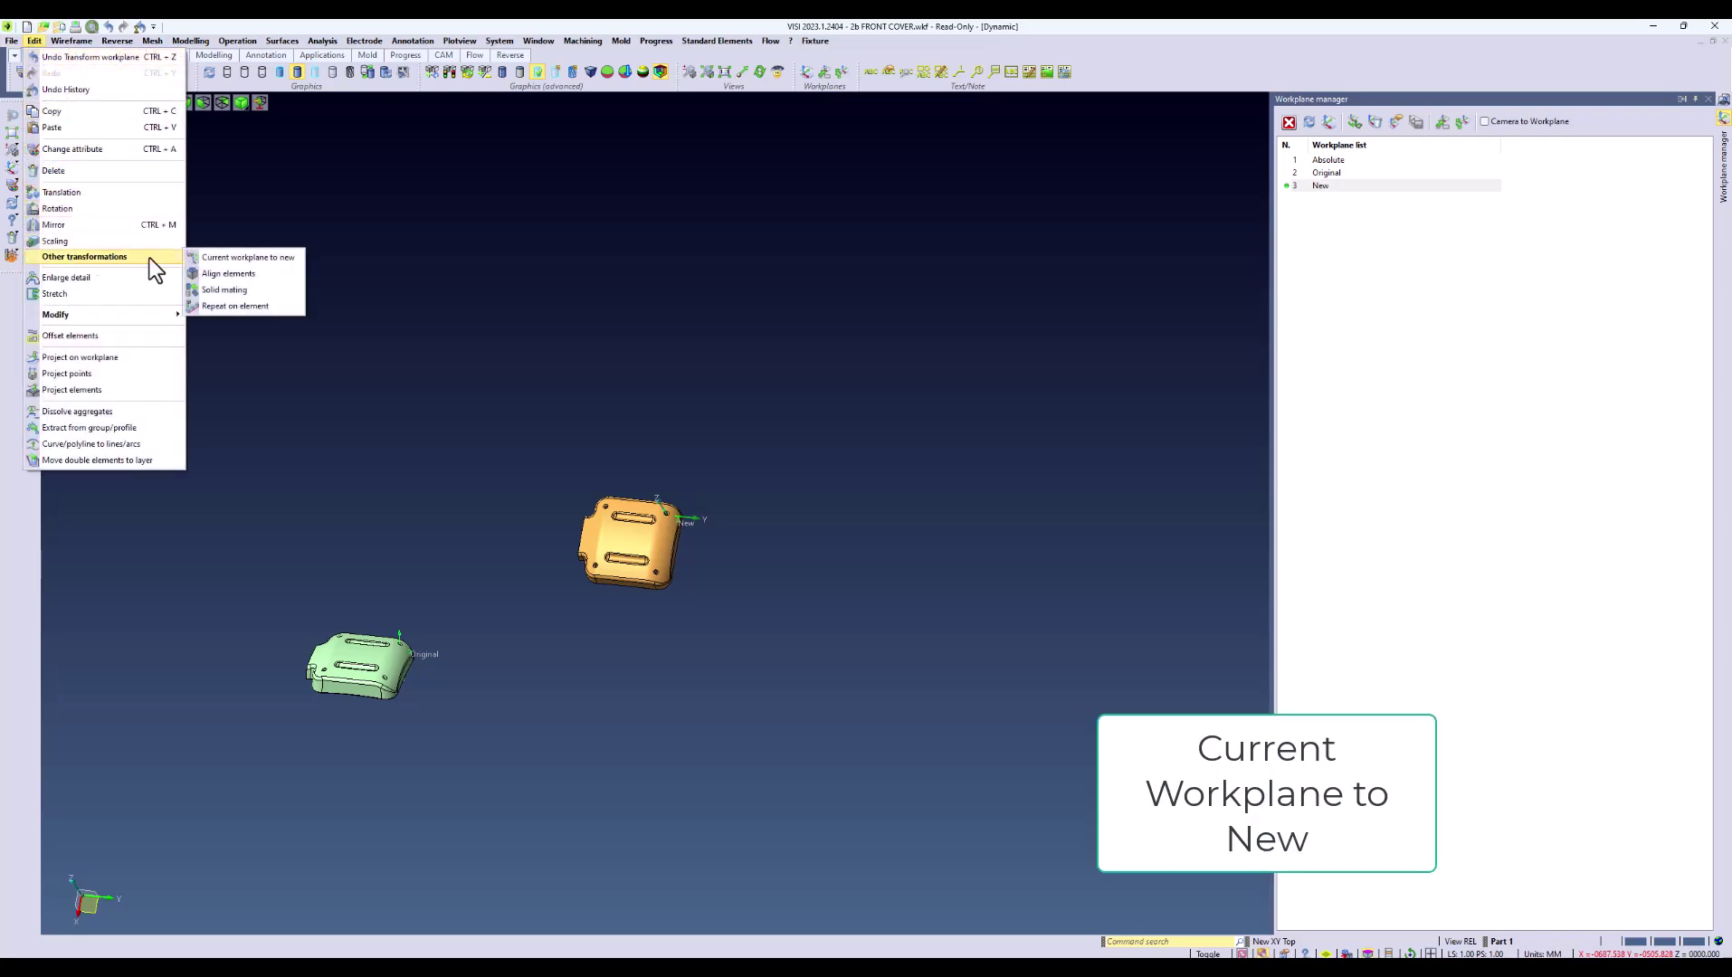
left_click(300, 259)
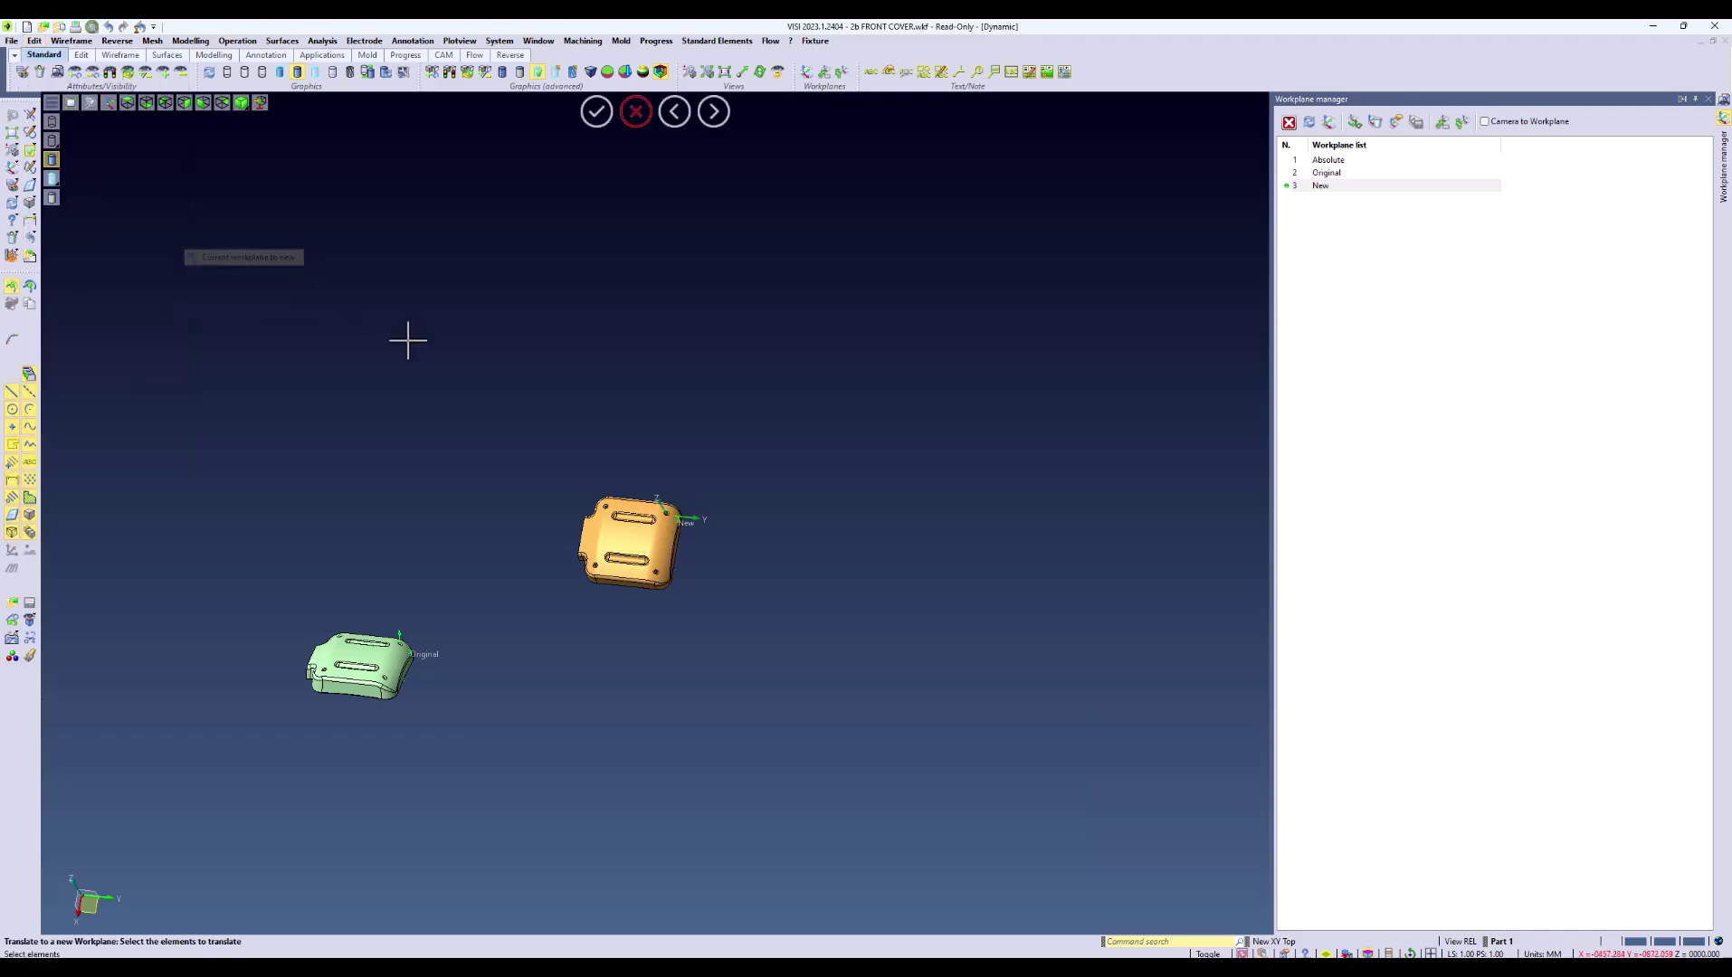
left_click_drag(512, 412, 778, 652)
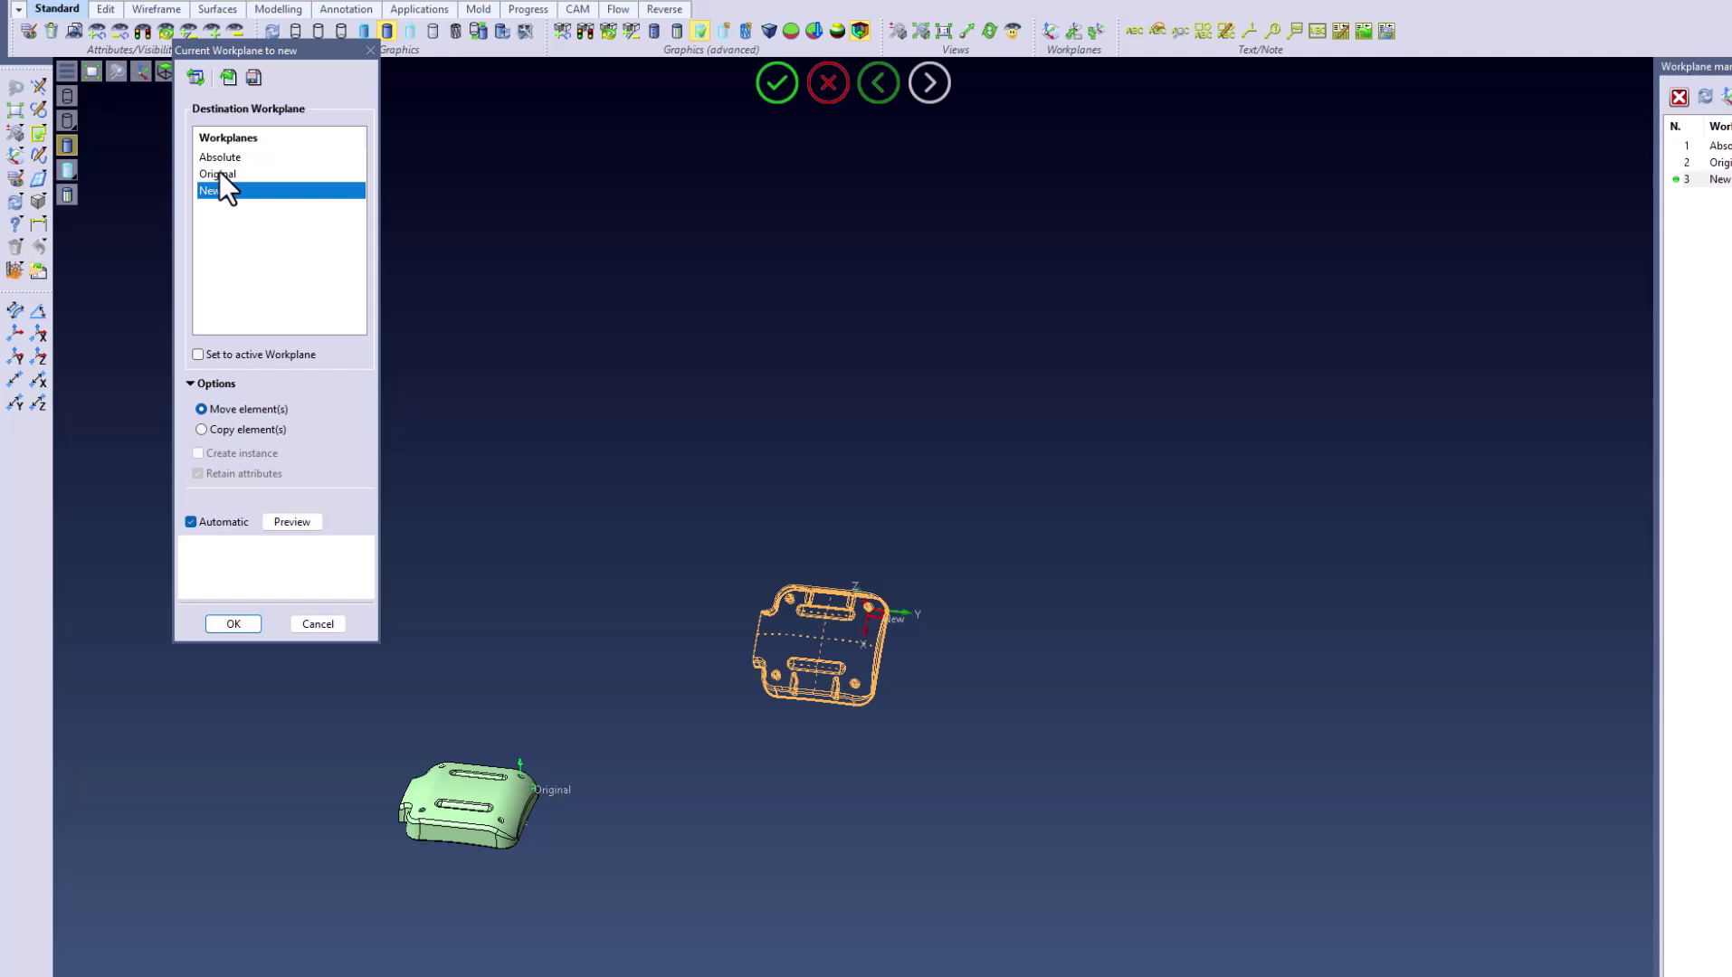
left_click(218, 173)
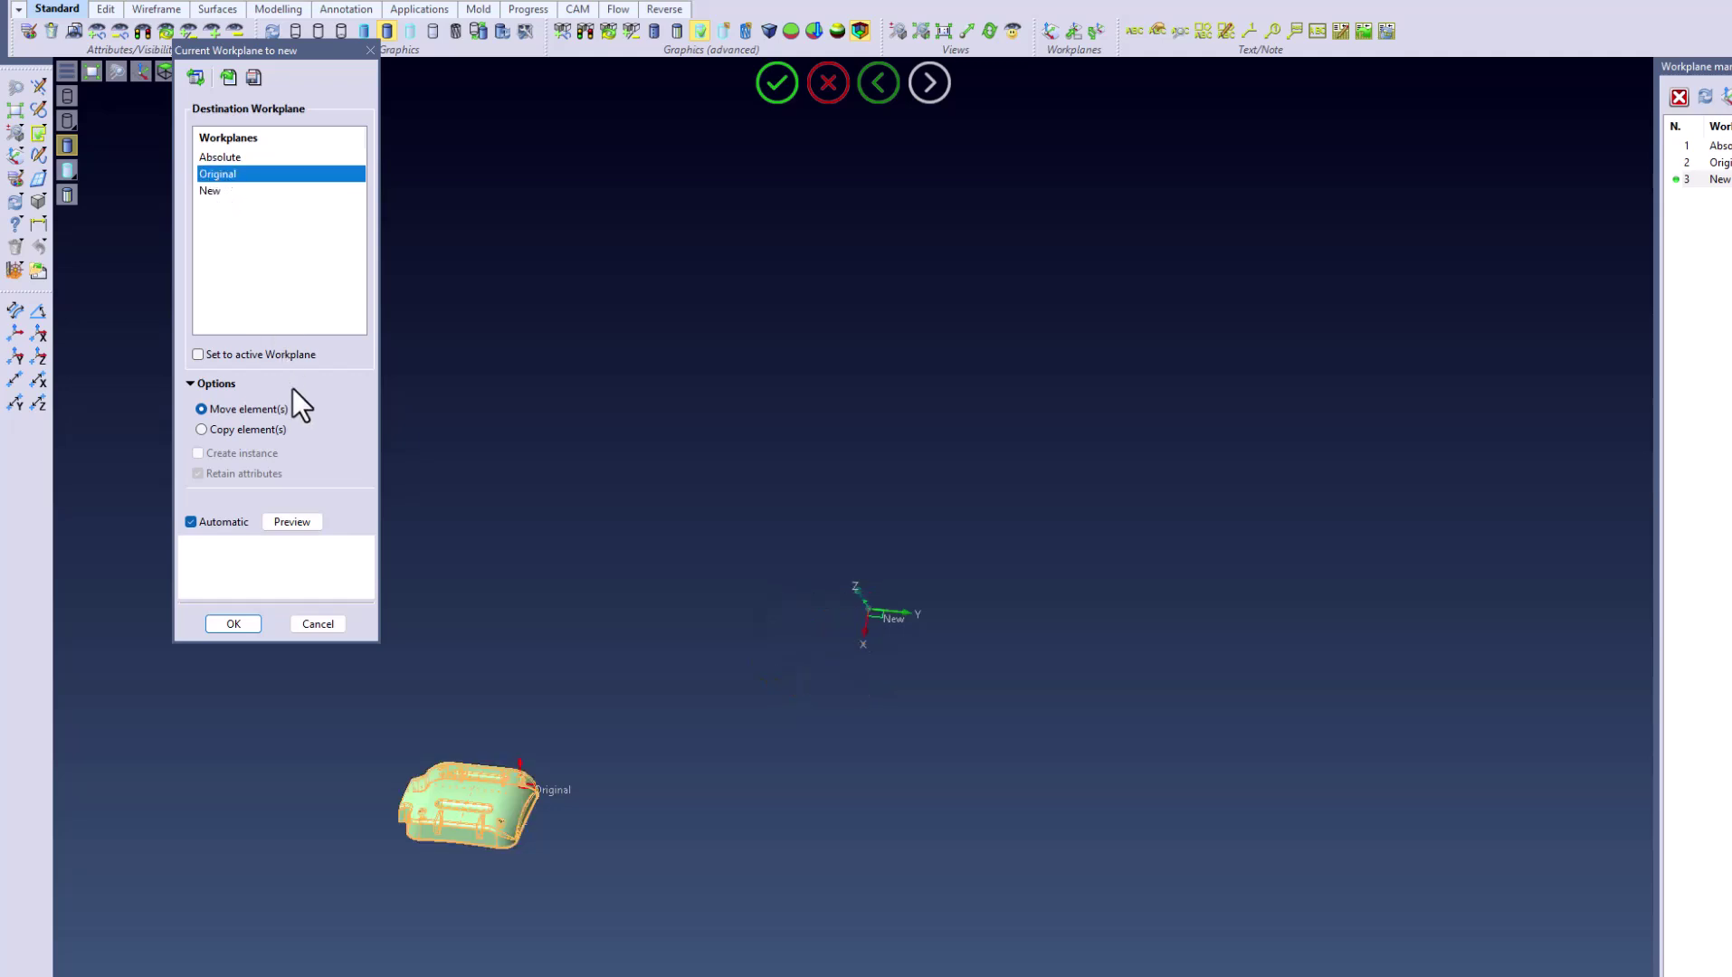
left_click(233, 623)
Run Compare on the two overlaid covers, picking each body, and inspect their body differences at a tolerance of 0.1
scroll(425, 715, "up", 5)
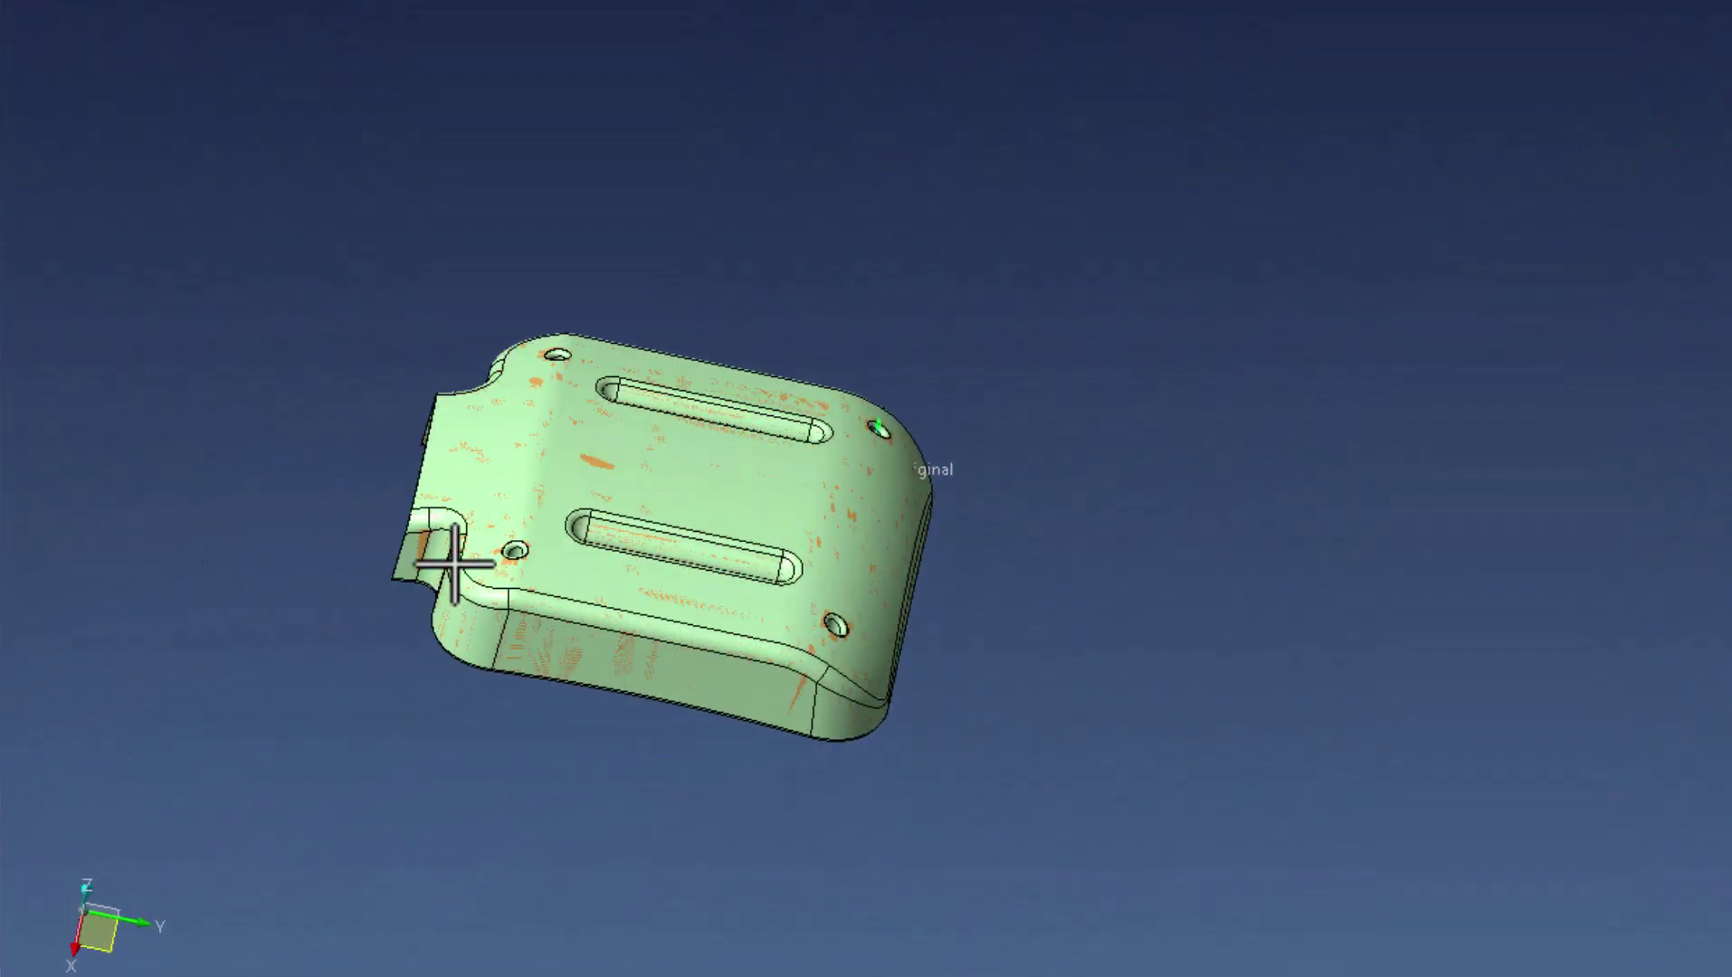
middle_click_drag(454, 564, 499, 564)
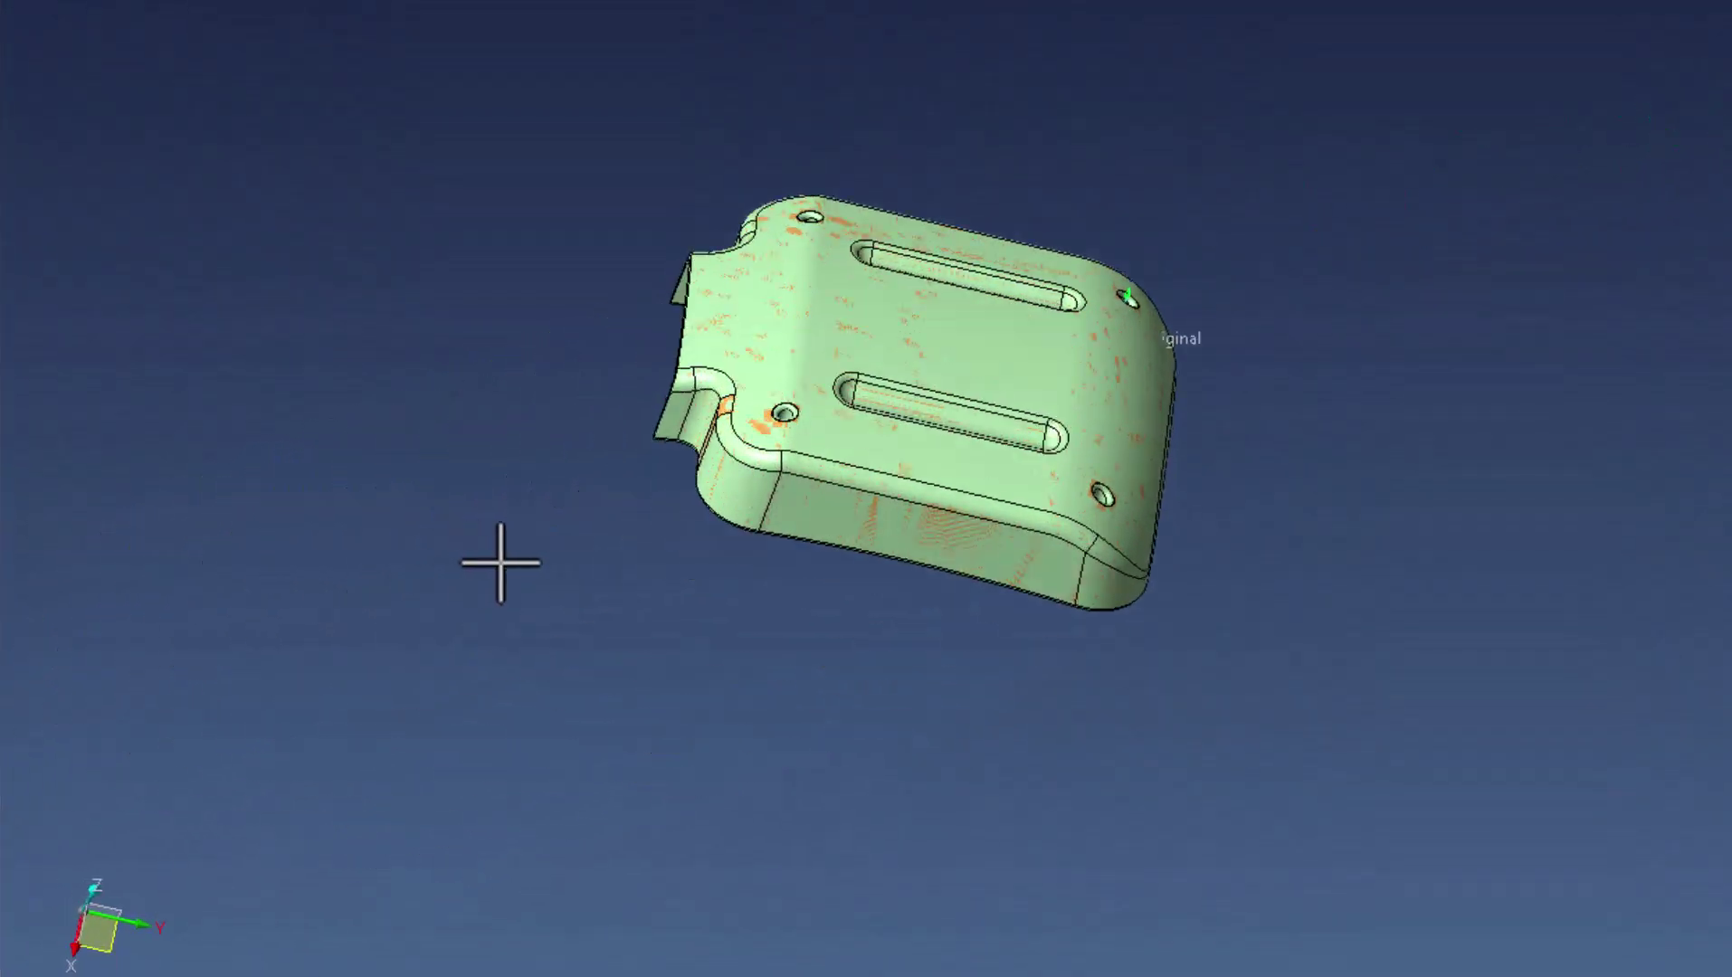
middle_click_drag(974, 526, 1458, 705)
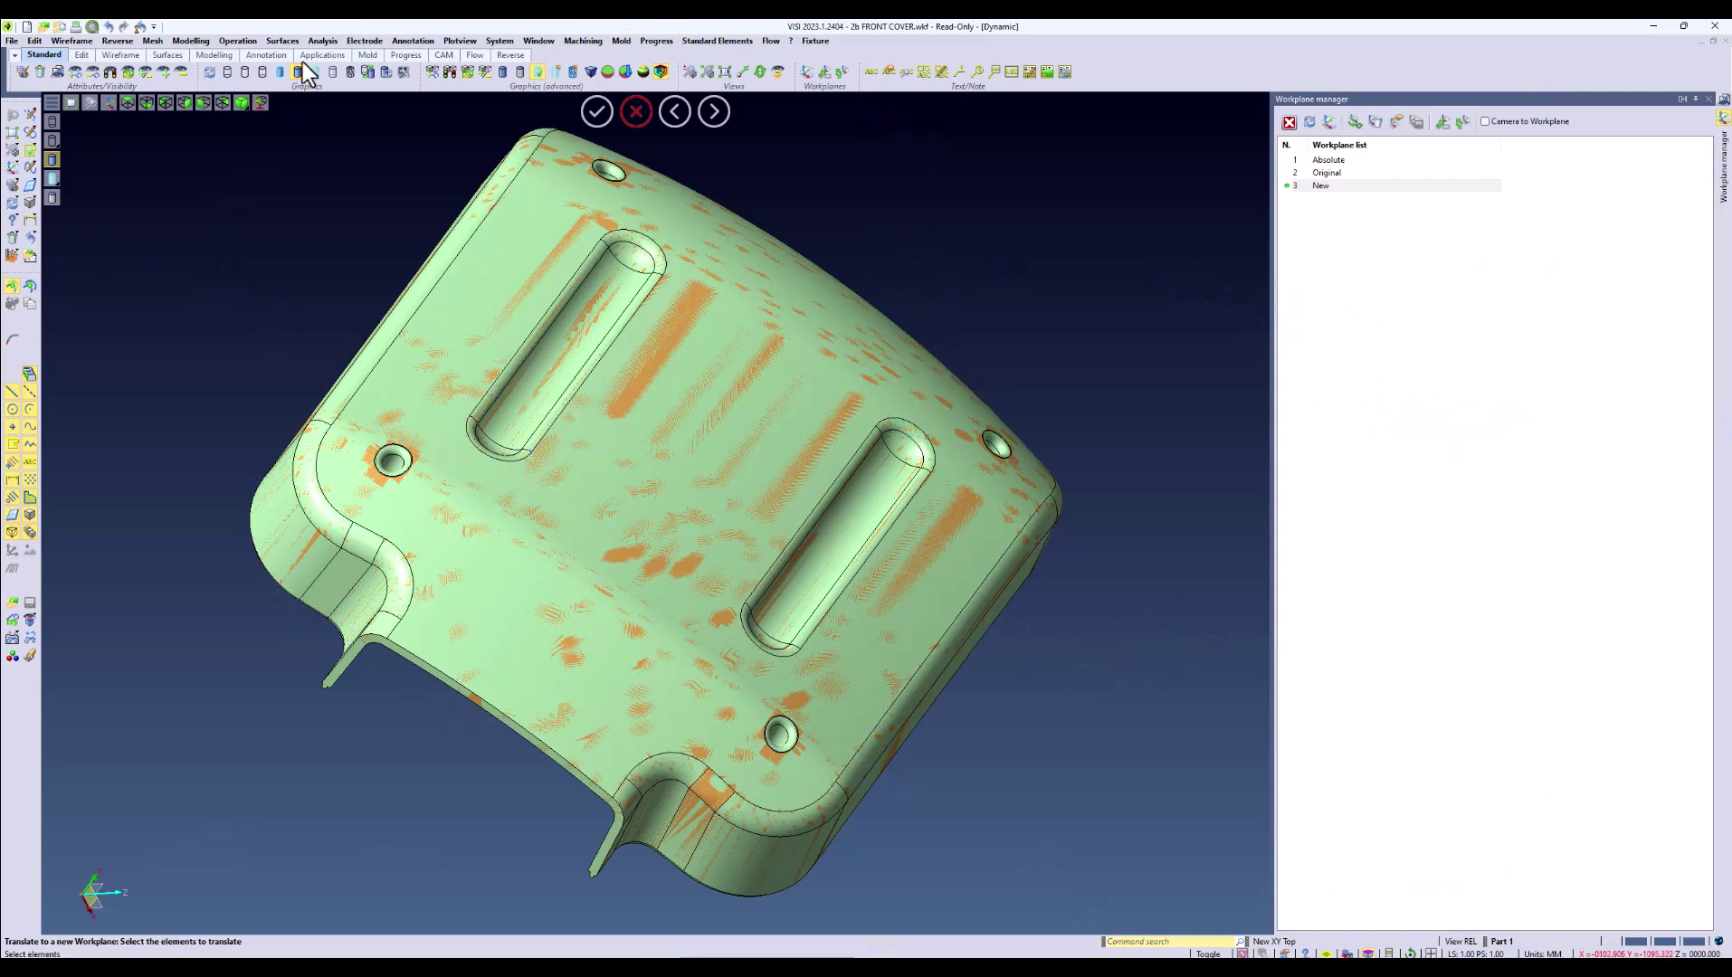
left_click(318, 42)
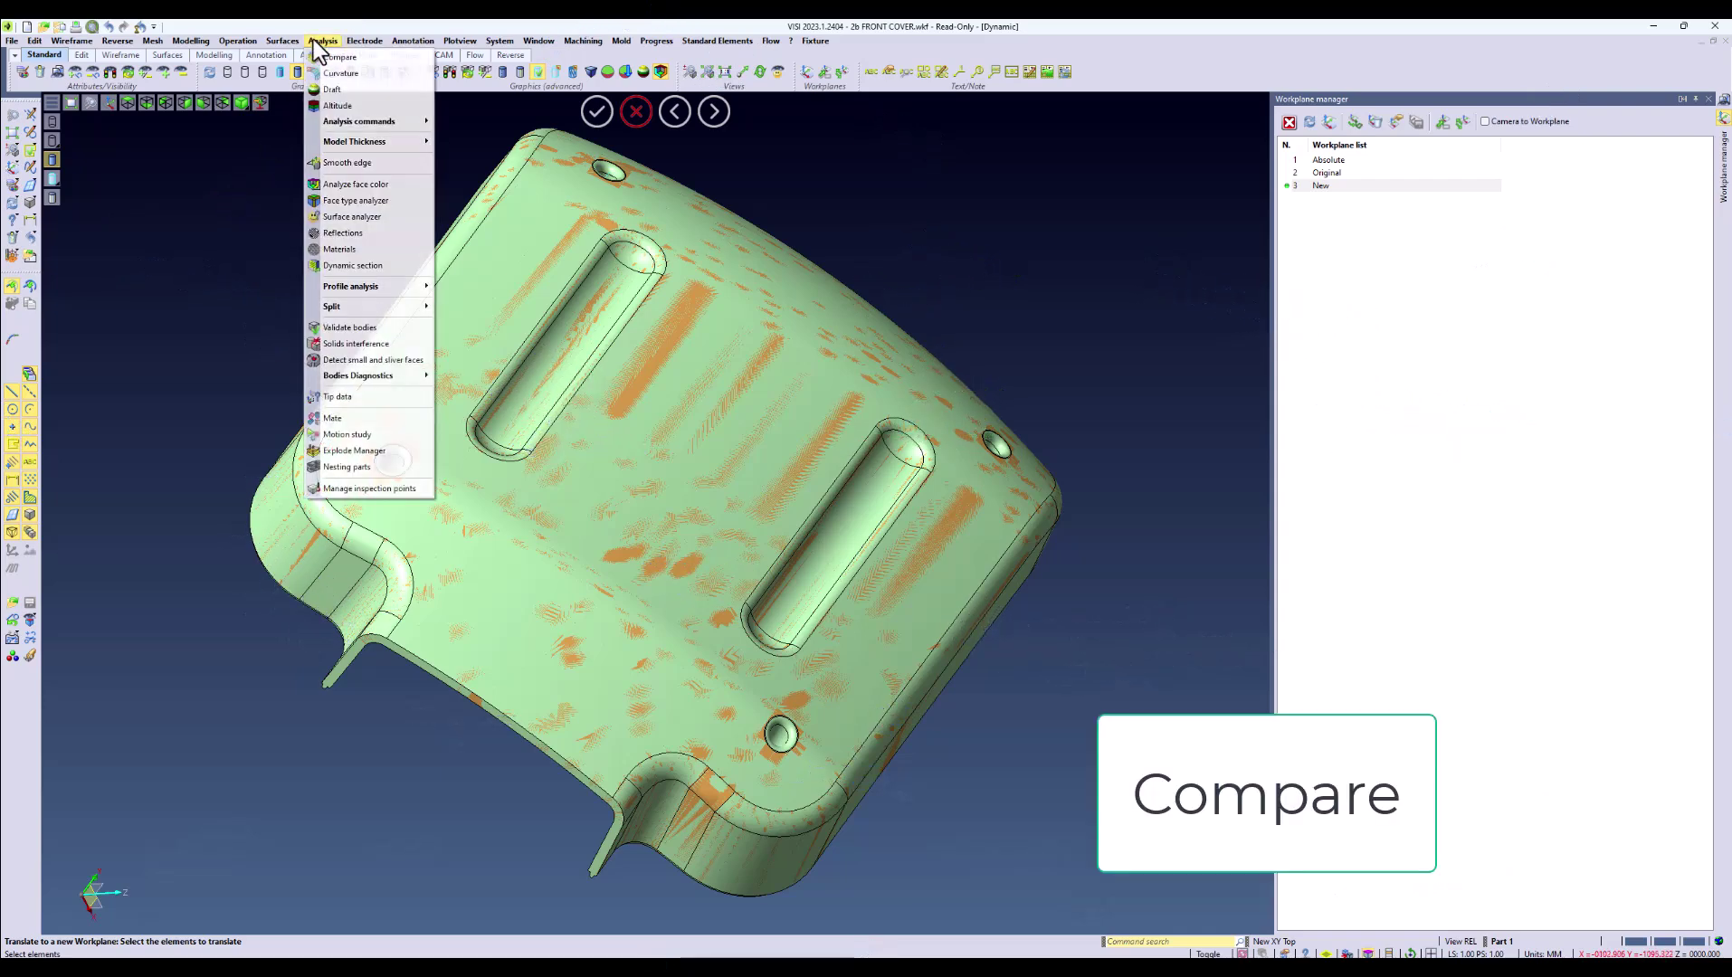
left_click(393, 59)
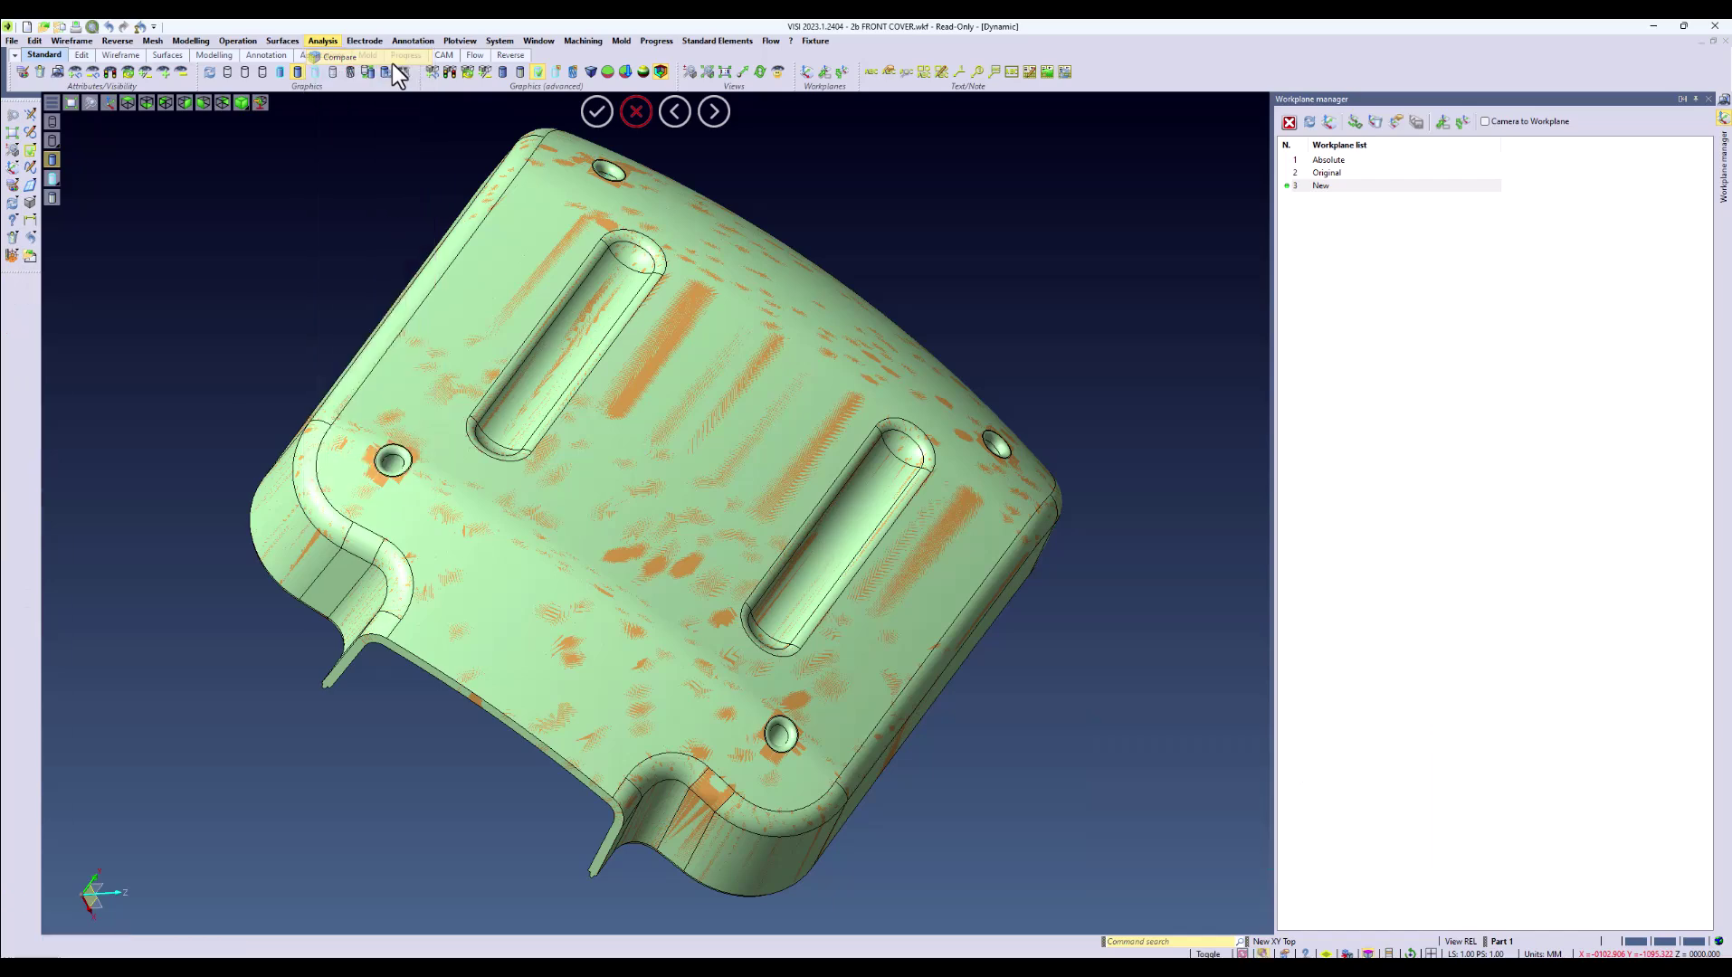
left_click(386, 518)
left_click(354, 496)
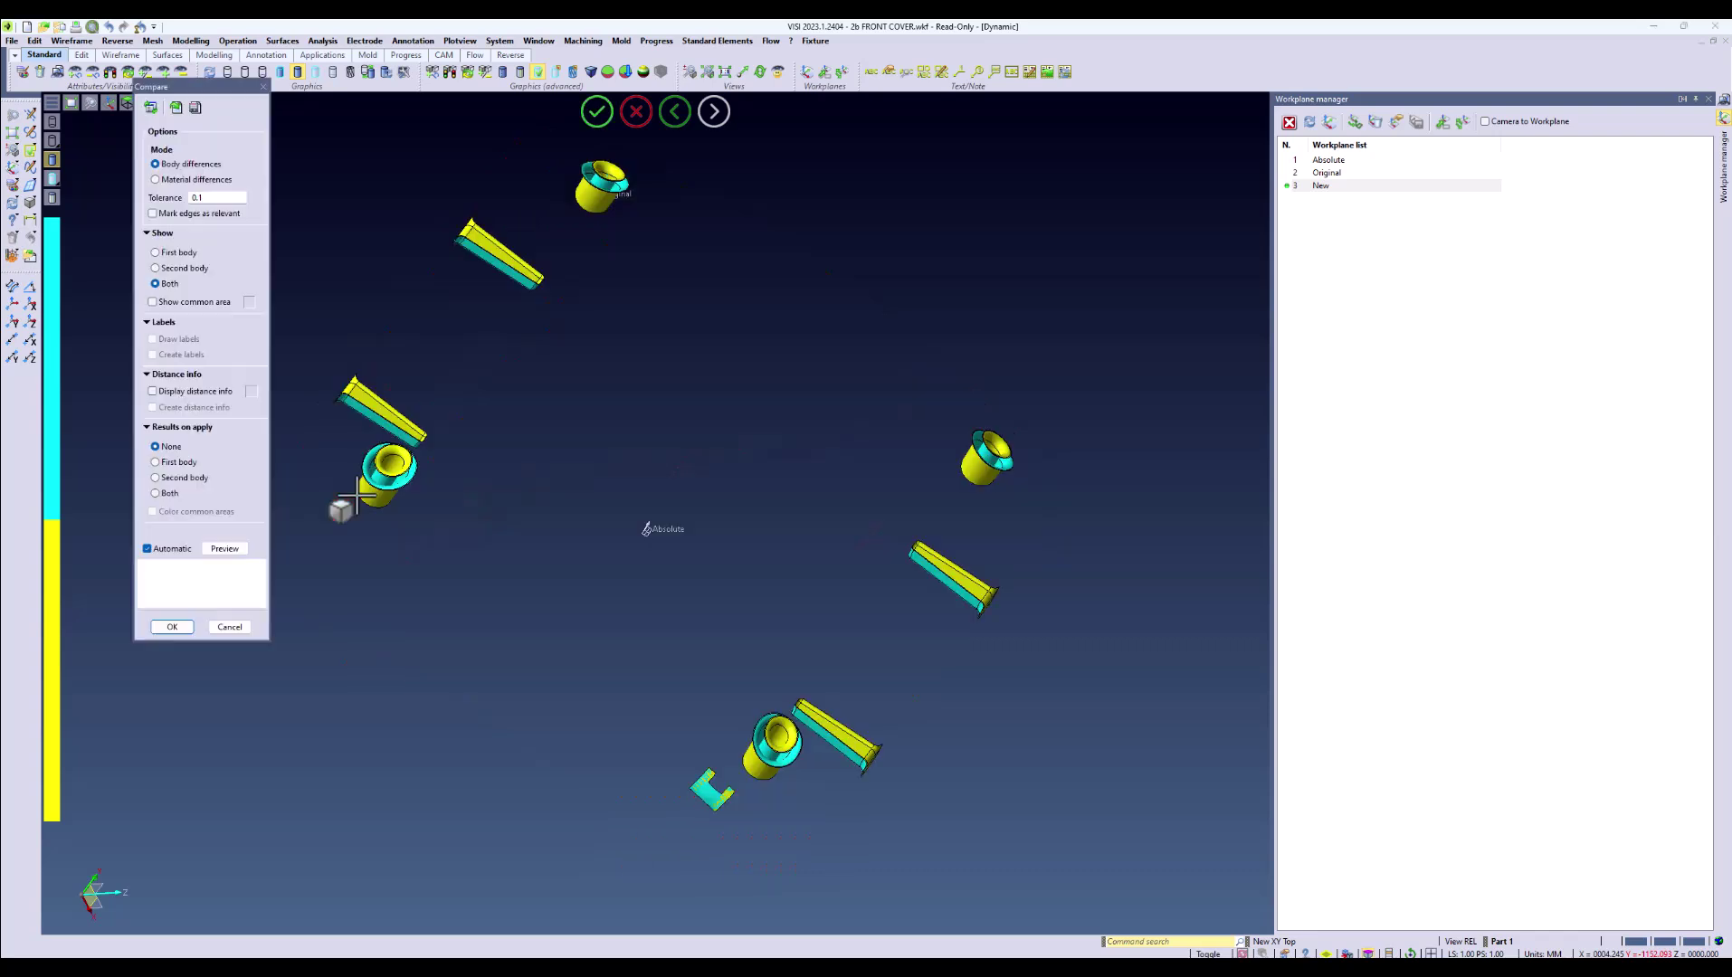
middle_click_drag(362, 500, 1076, 788)
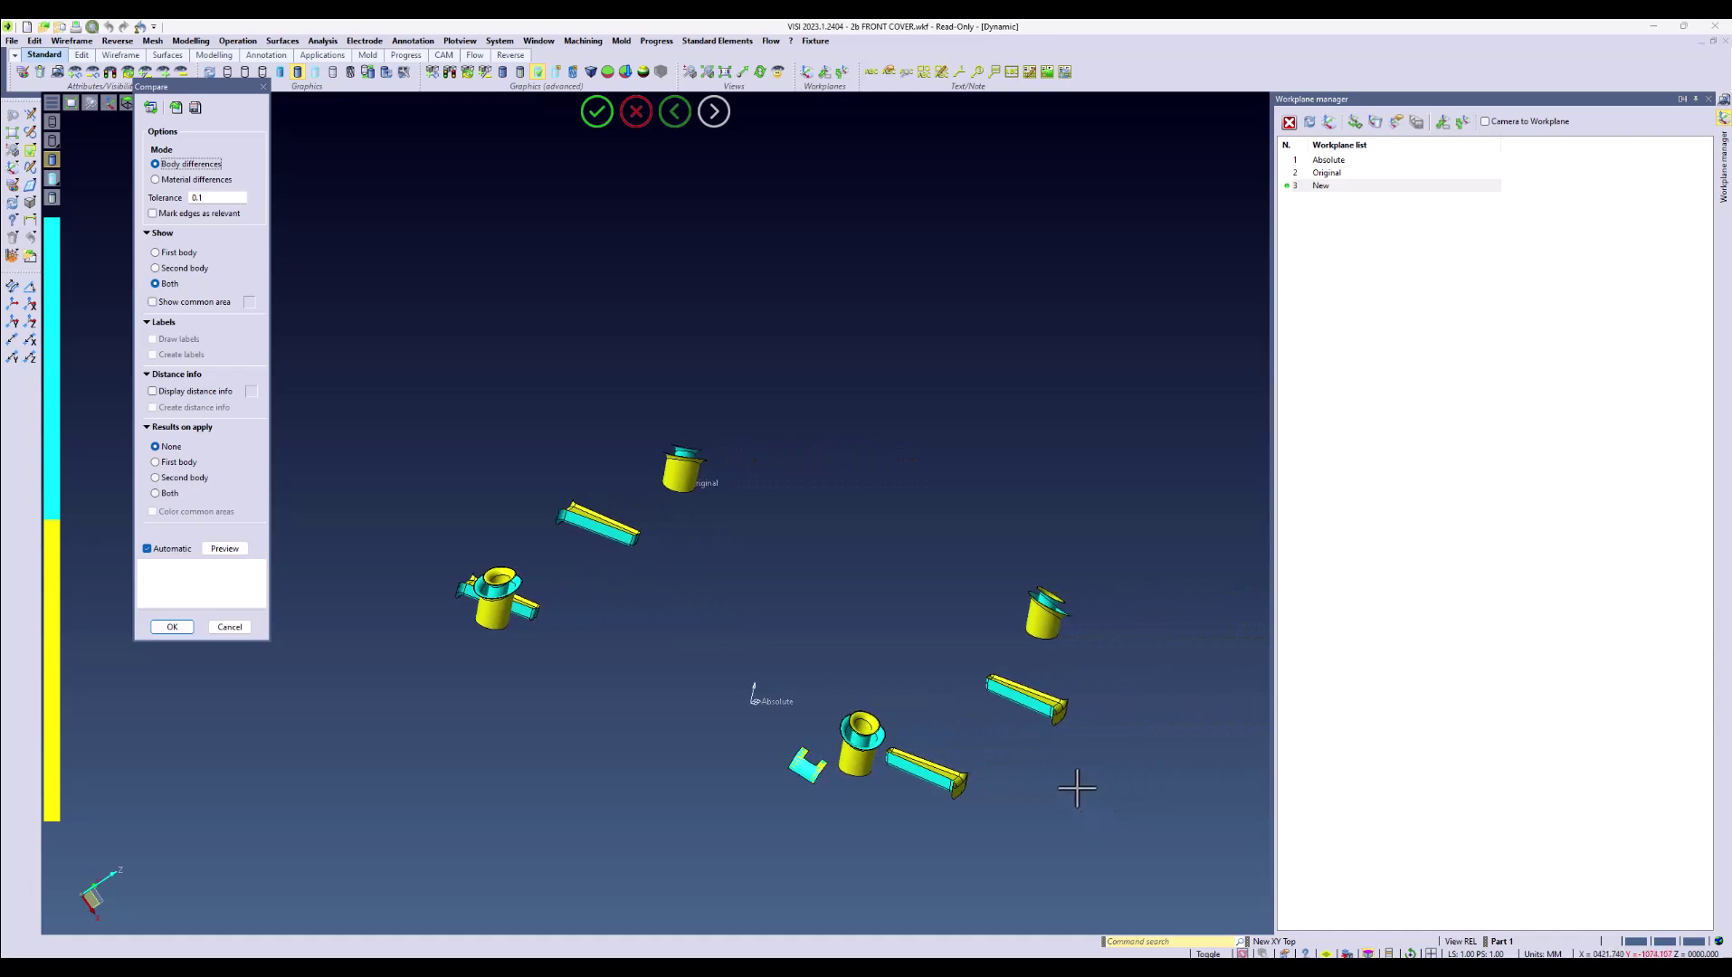
Examine the material differences with volume labels drawn, spreading the overlapping labels around one hole and the neighbouring slot and hole
left_click(197, 181)
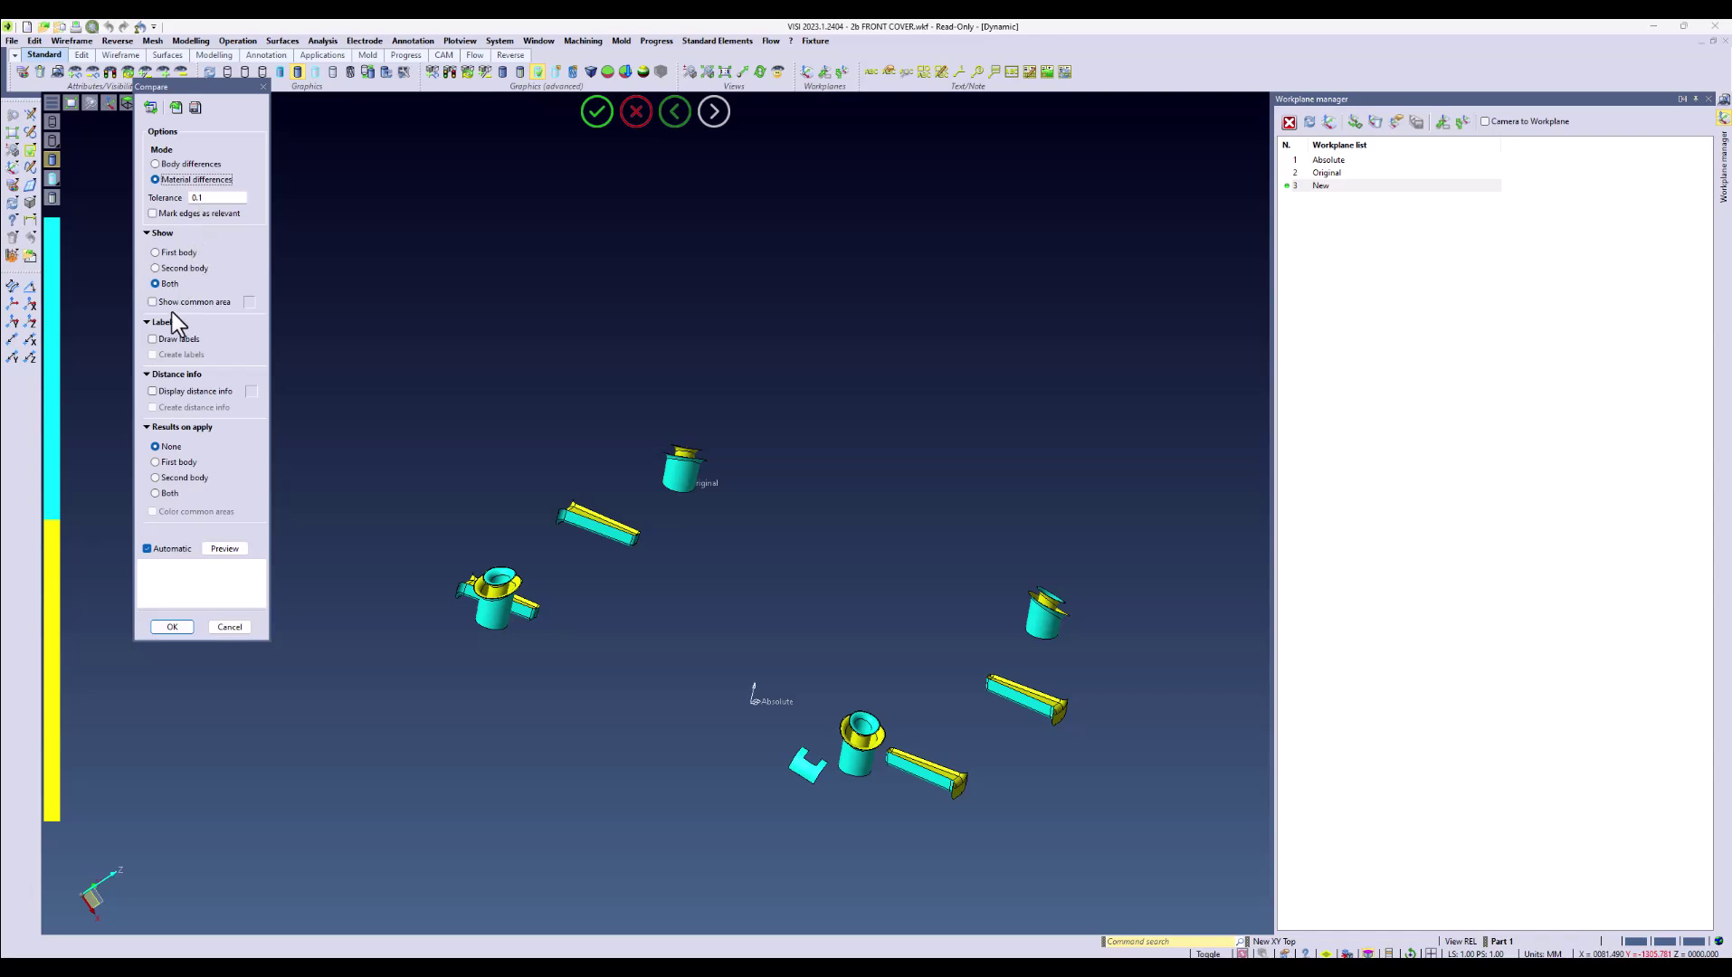
left_click(153, 339)
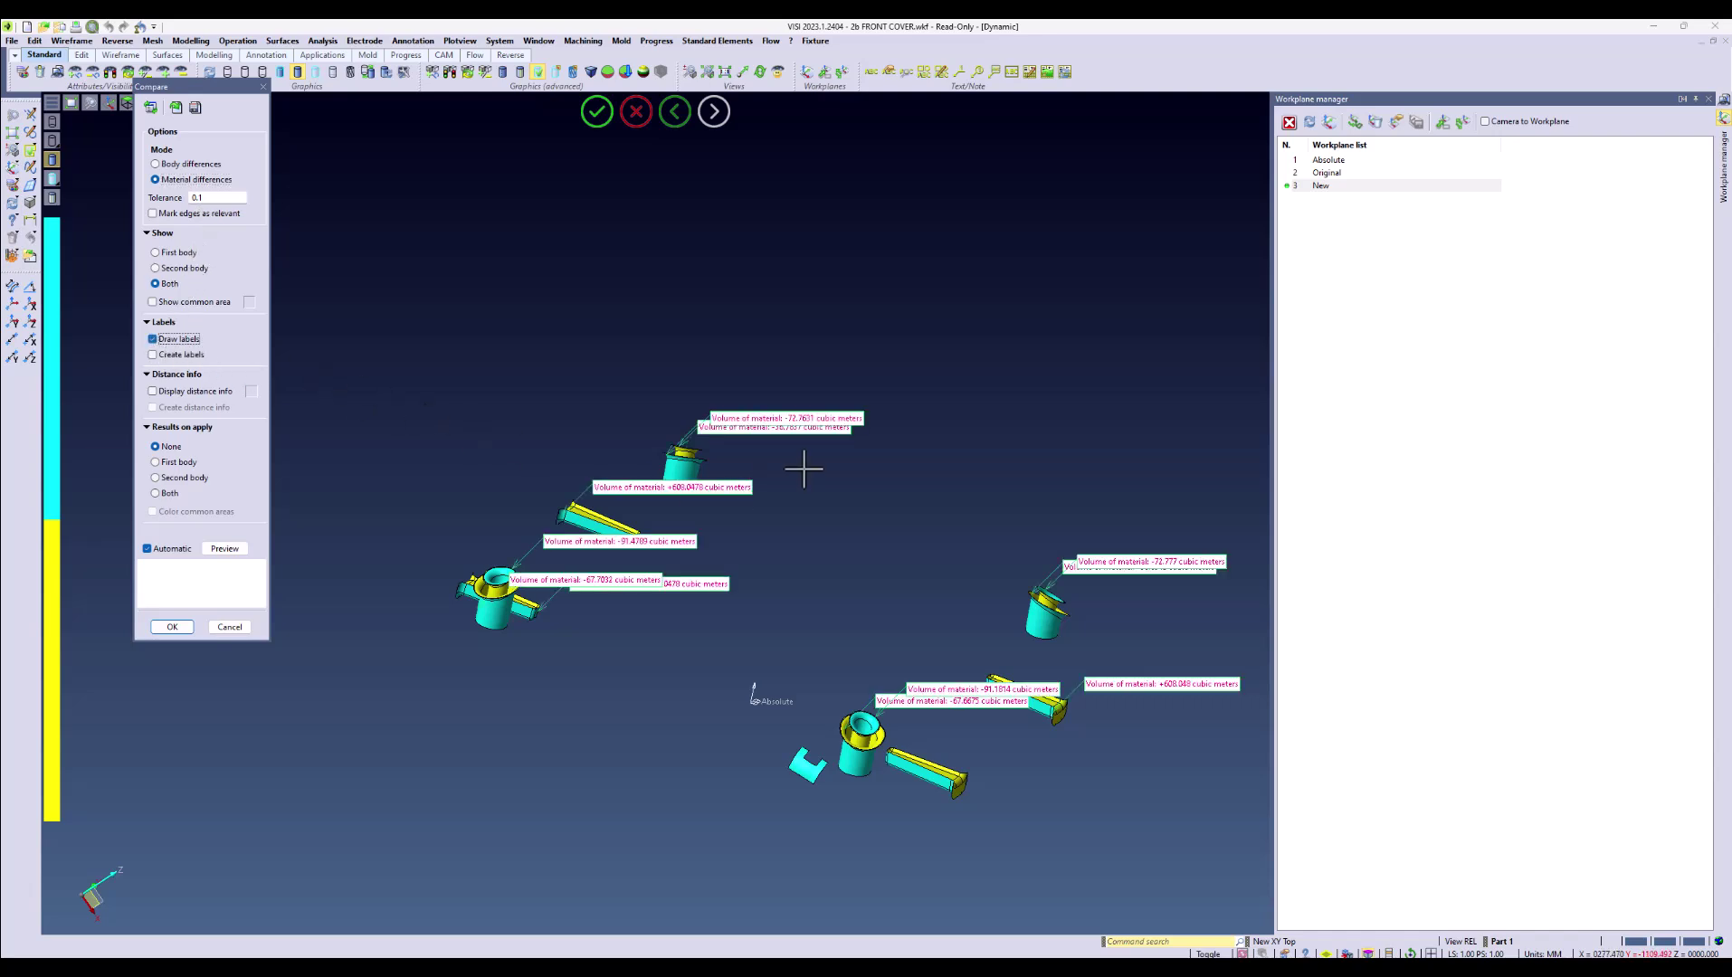
left_click_drag(803, 422, 785, 330)
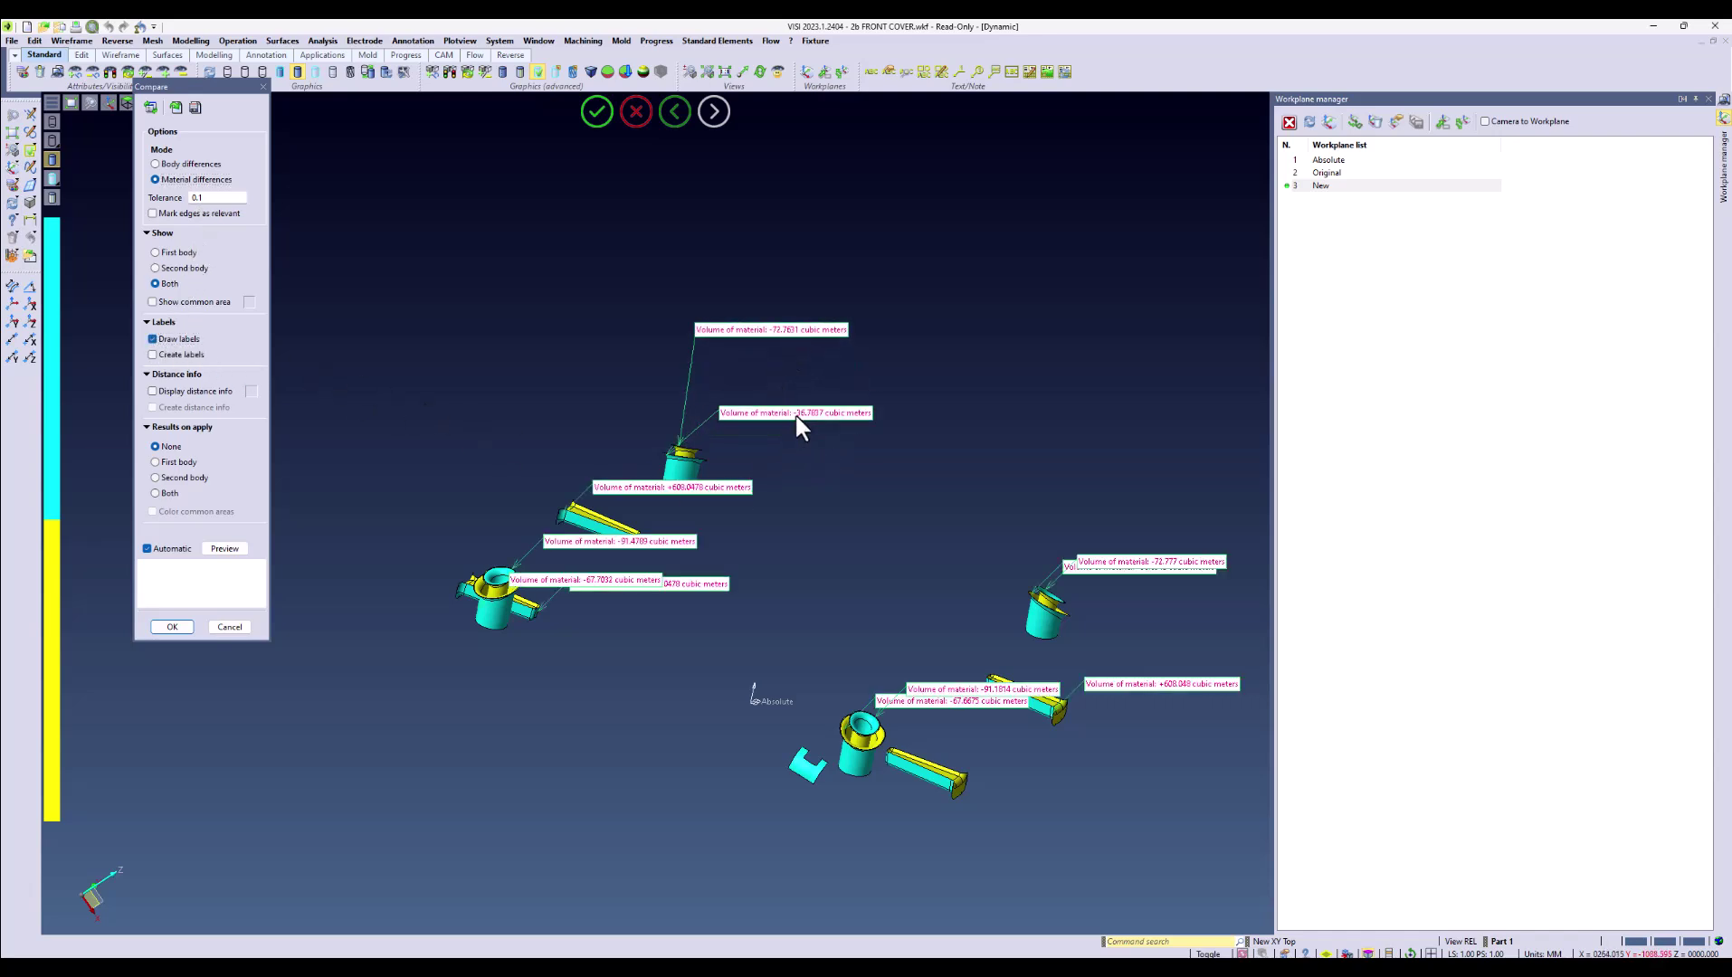
left_click_drag(797, 417, 817, 382)
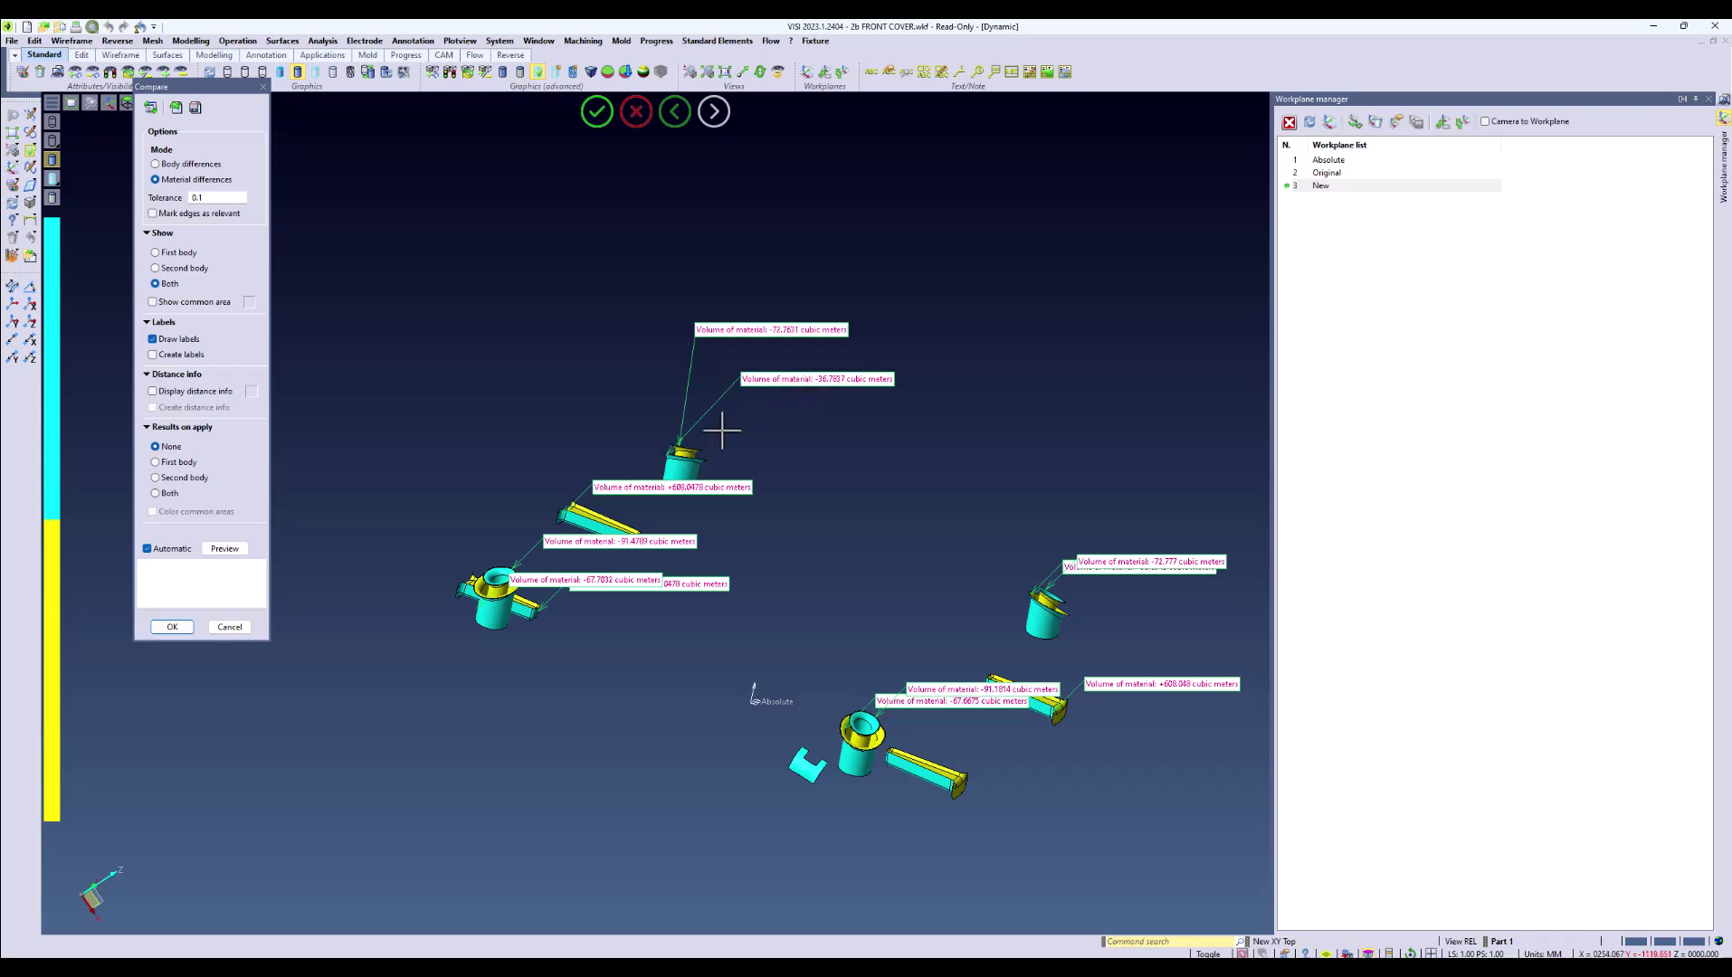
left_click_drag(631, 485, 393, 400)
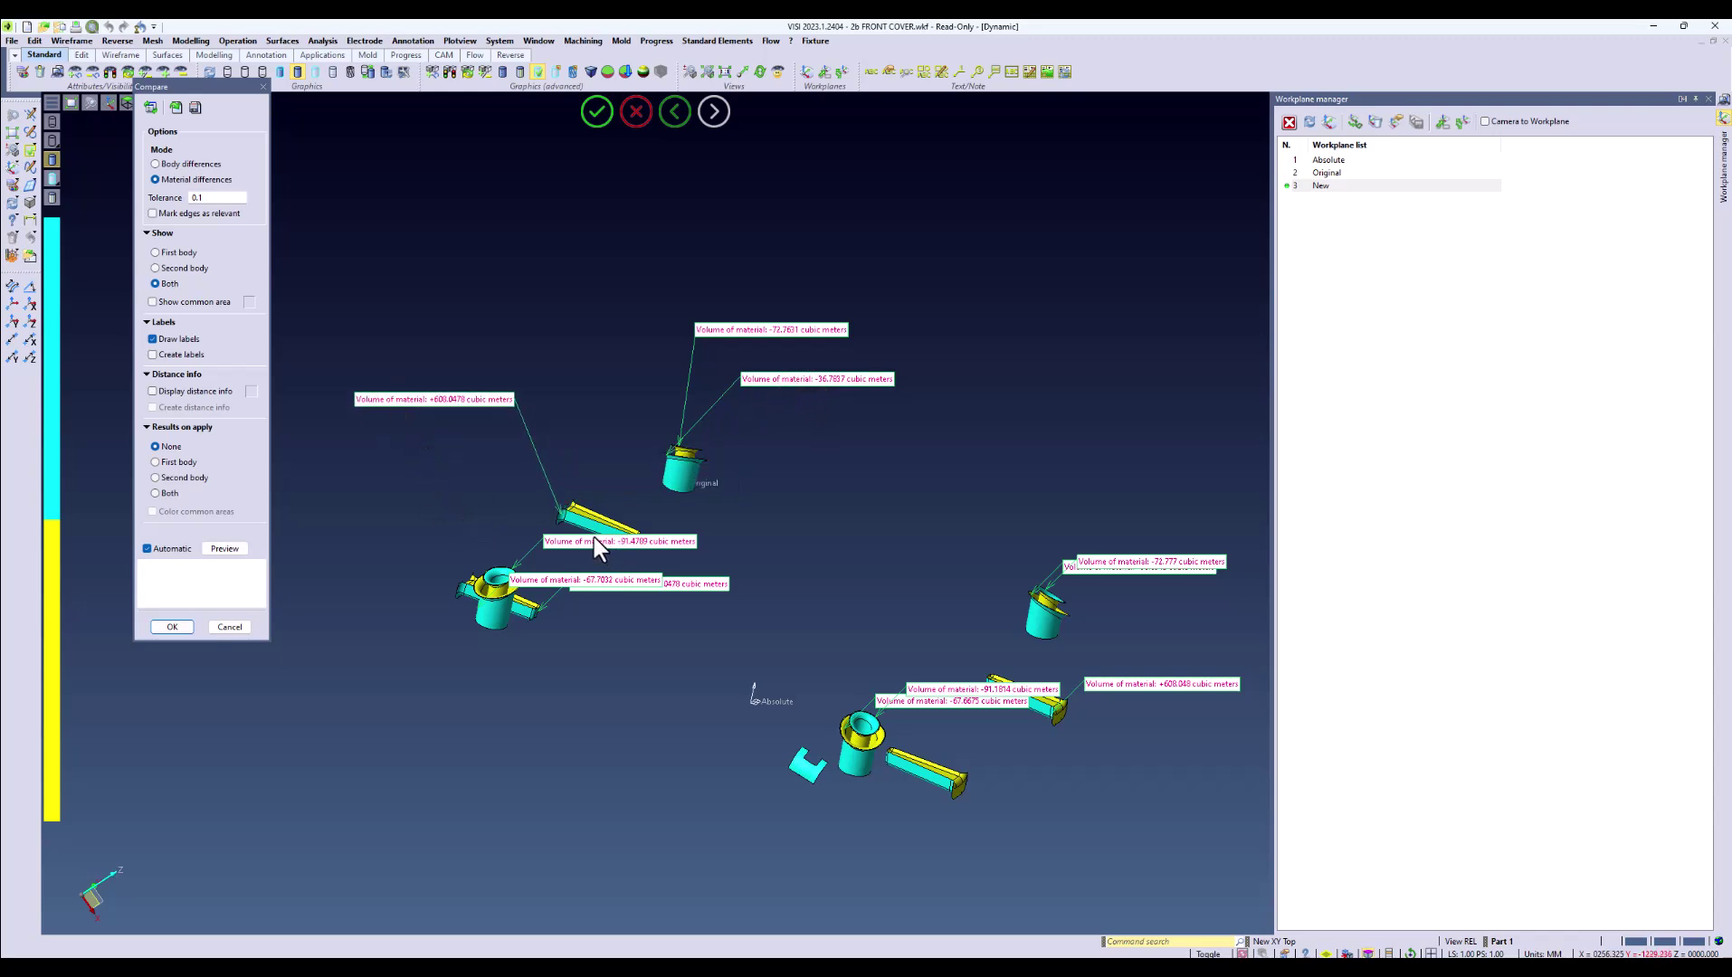
left_click_drag(593, 546, 305, 503)
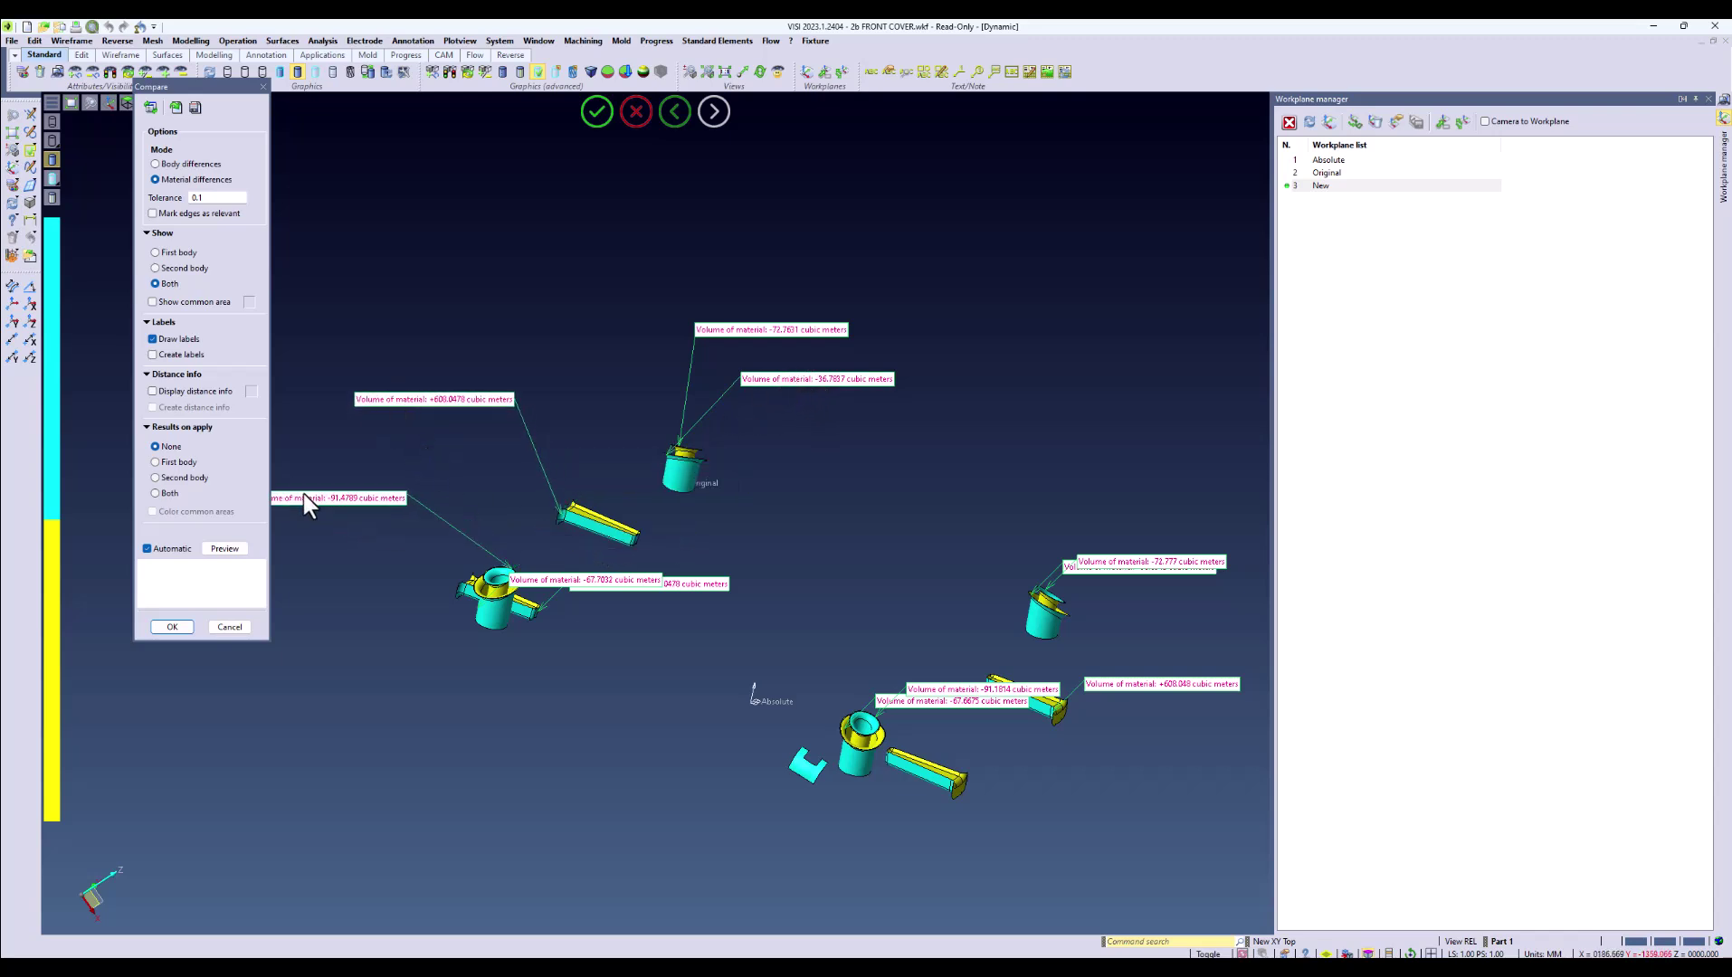
Check distances in Body differences mode by labelling two holes and a slot and probing the small corner patch, then turn distance info off
left_click(178, 164)
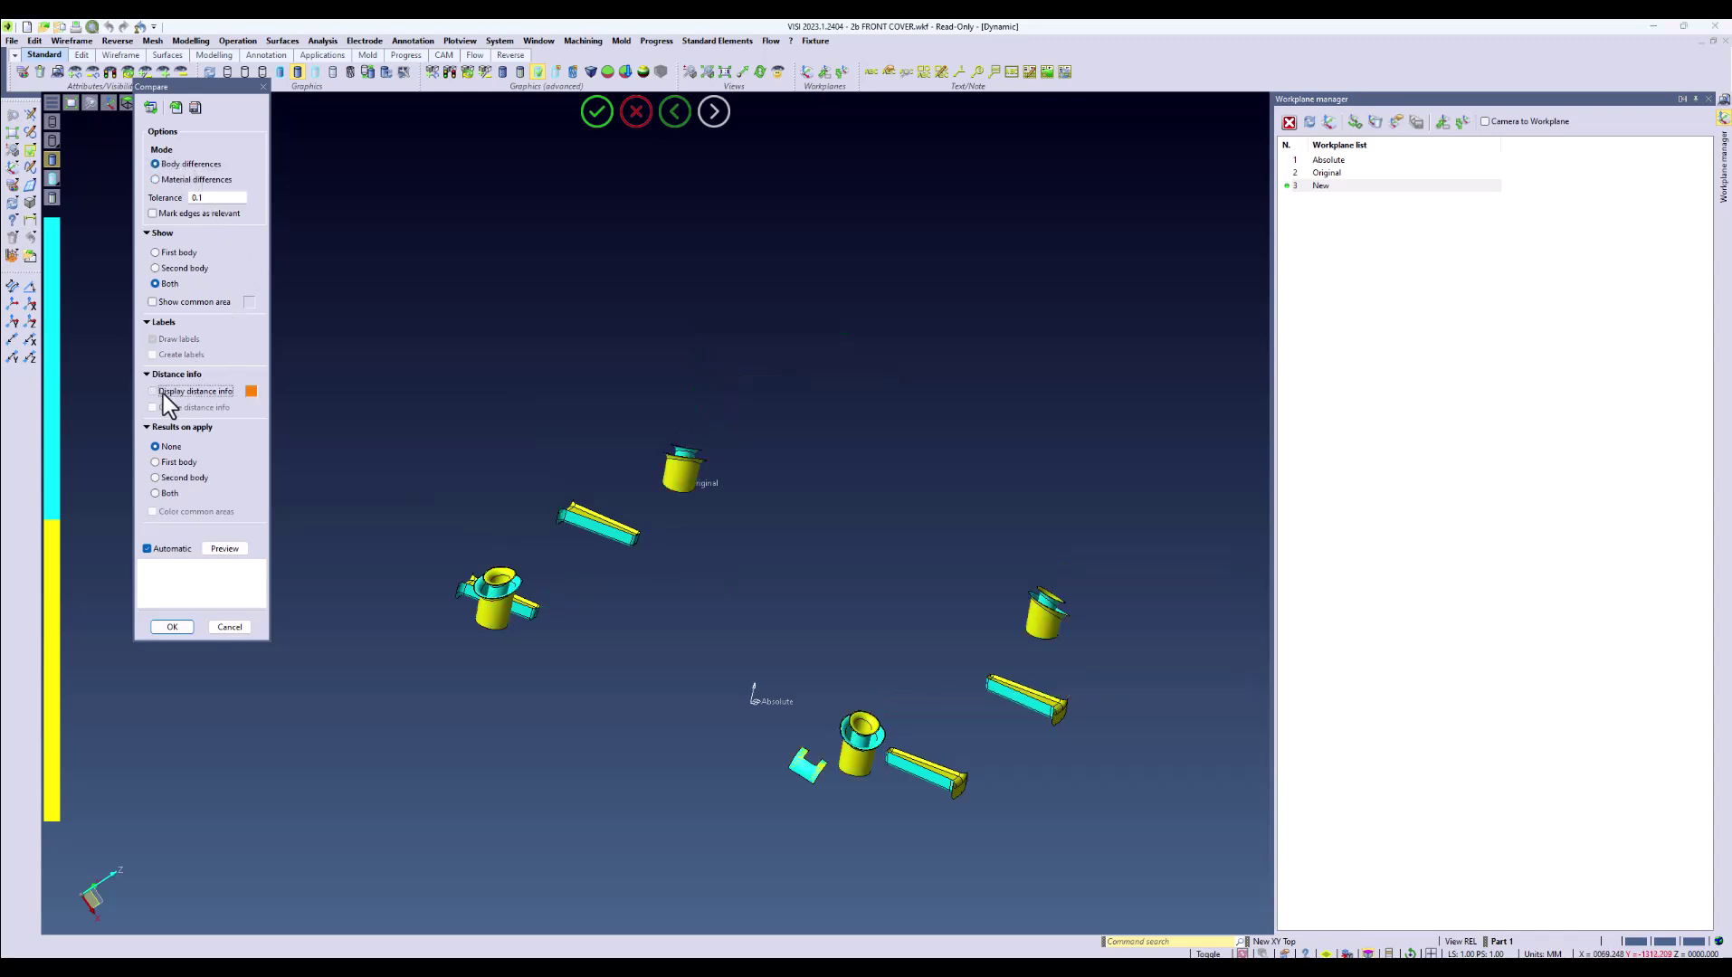
mouse_move(678, 473)
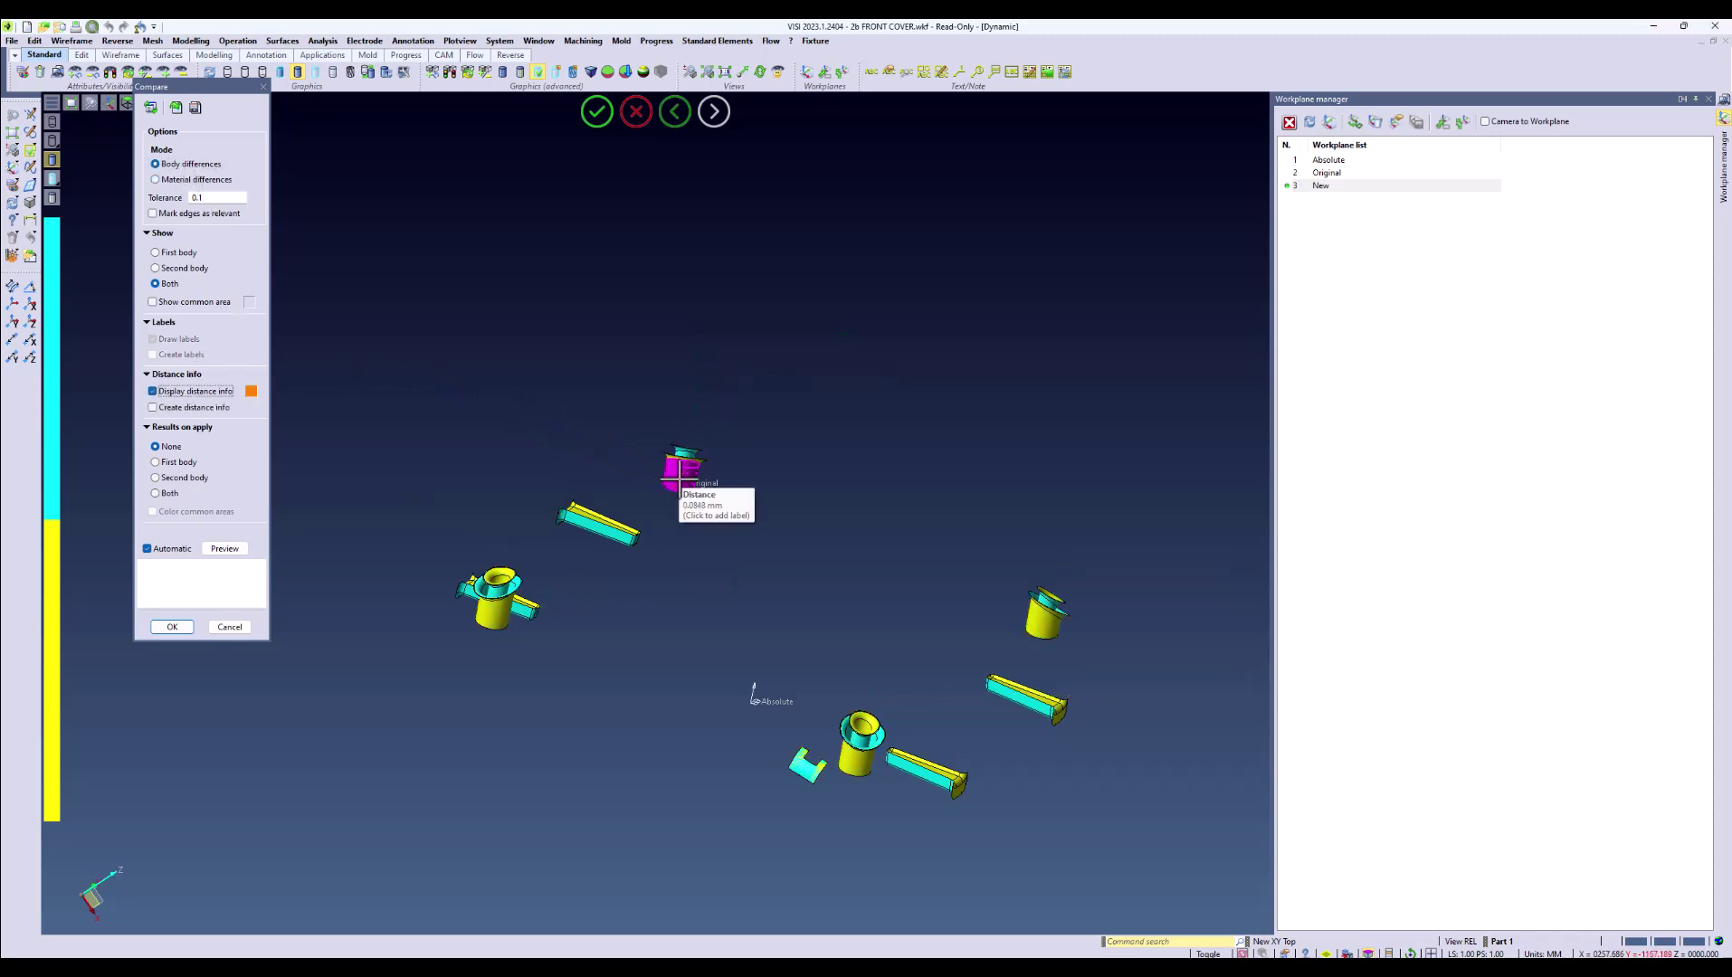
left_click(689, 463)
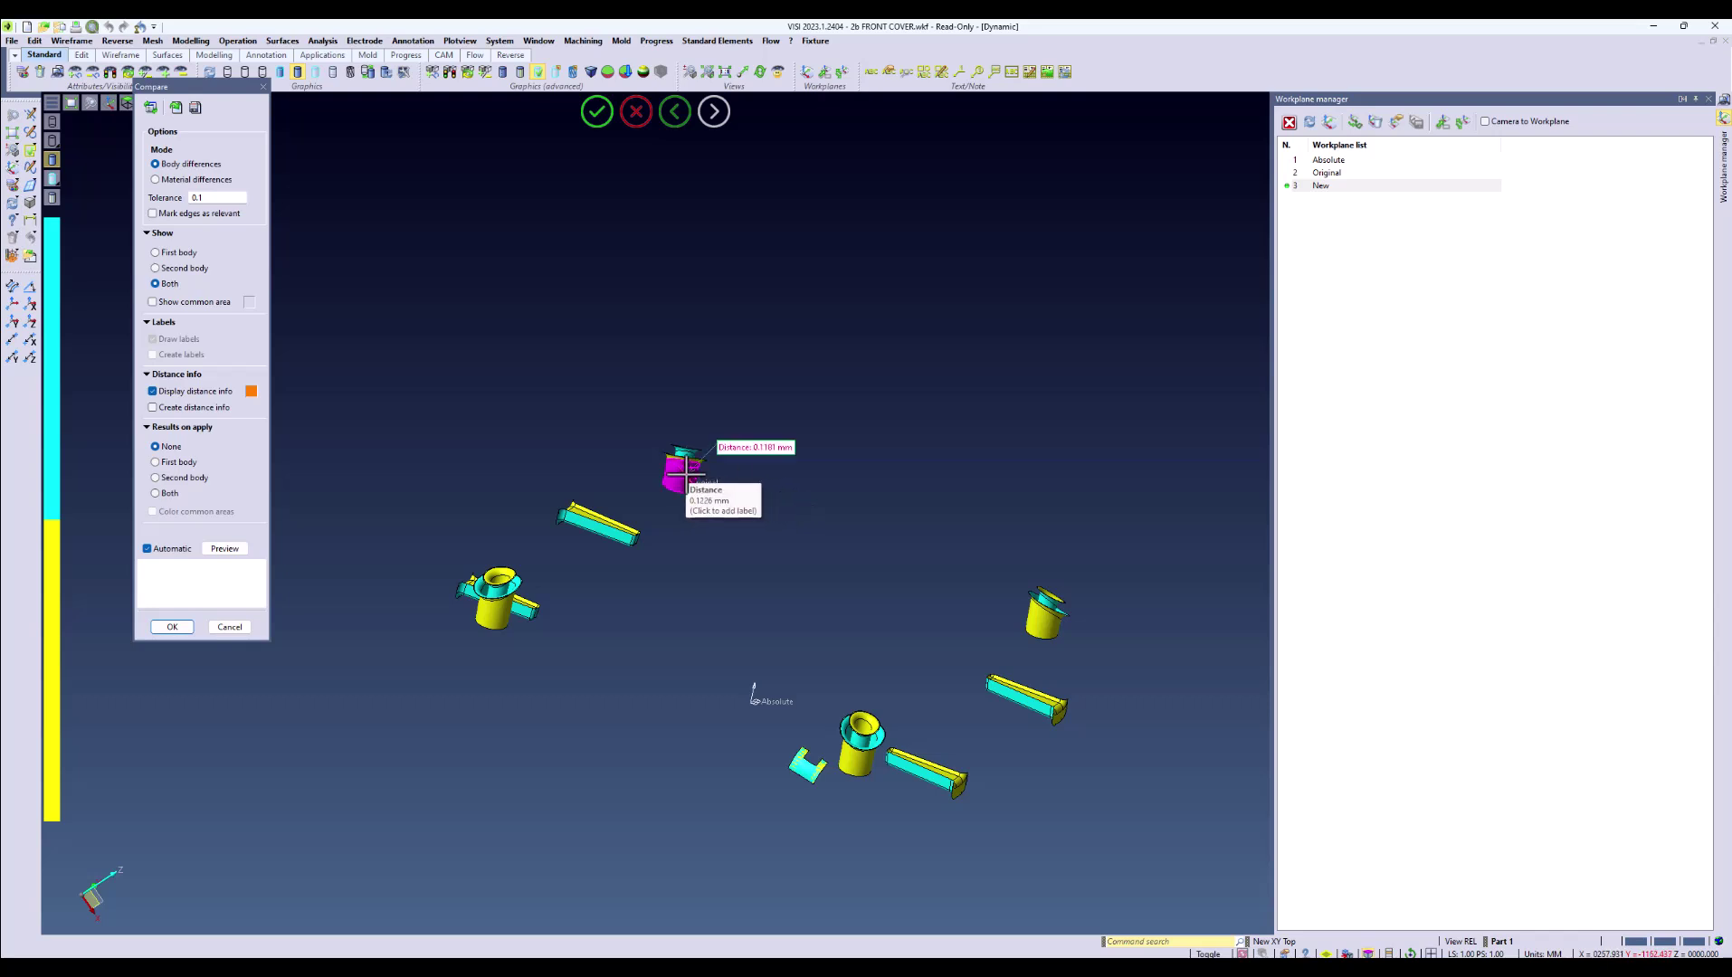
left_click(598, 525)
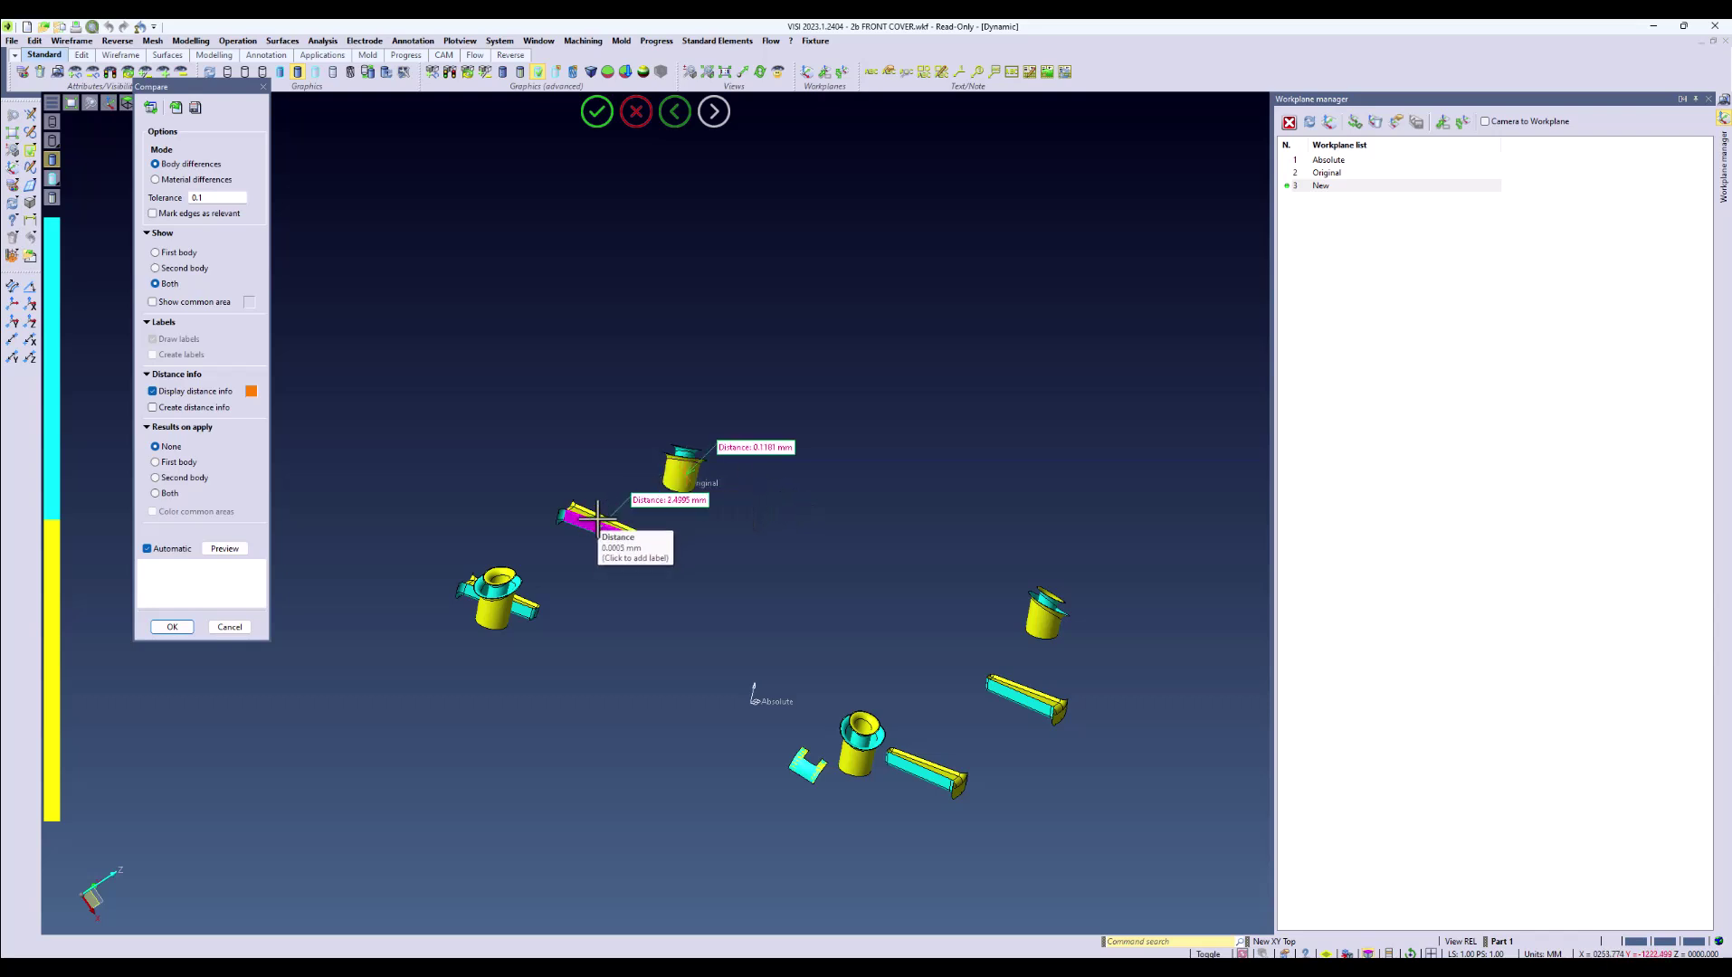
left_click(501, 573)
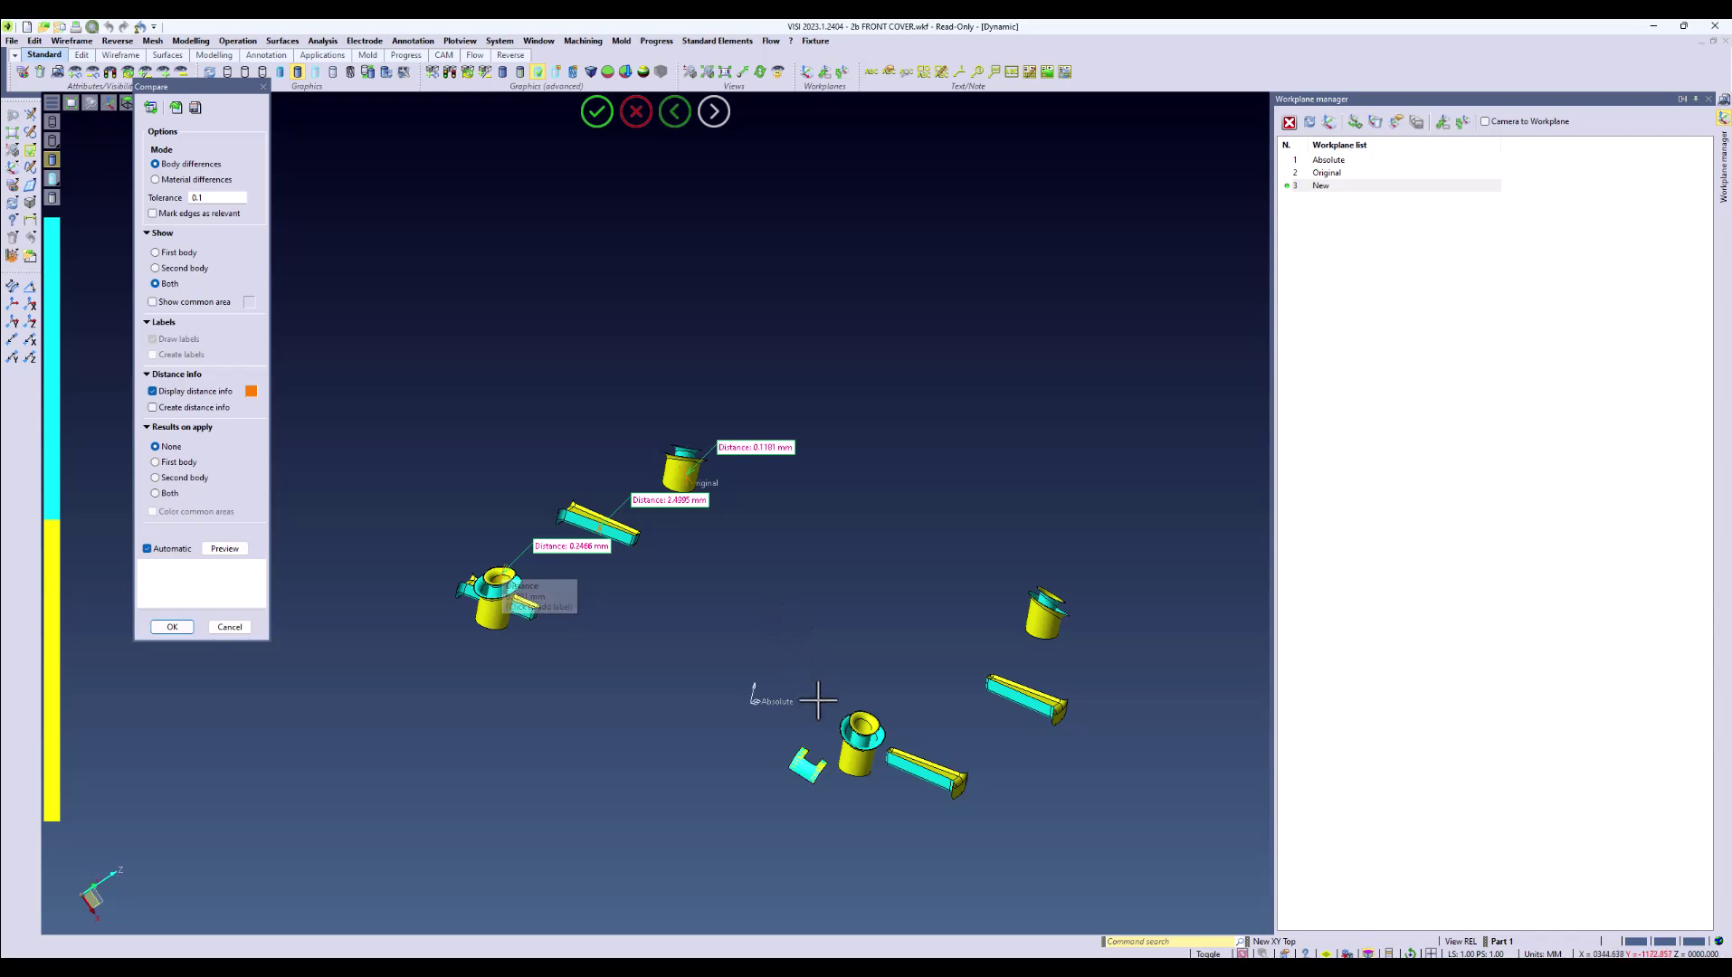
mouse_move(802, 764)
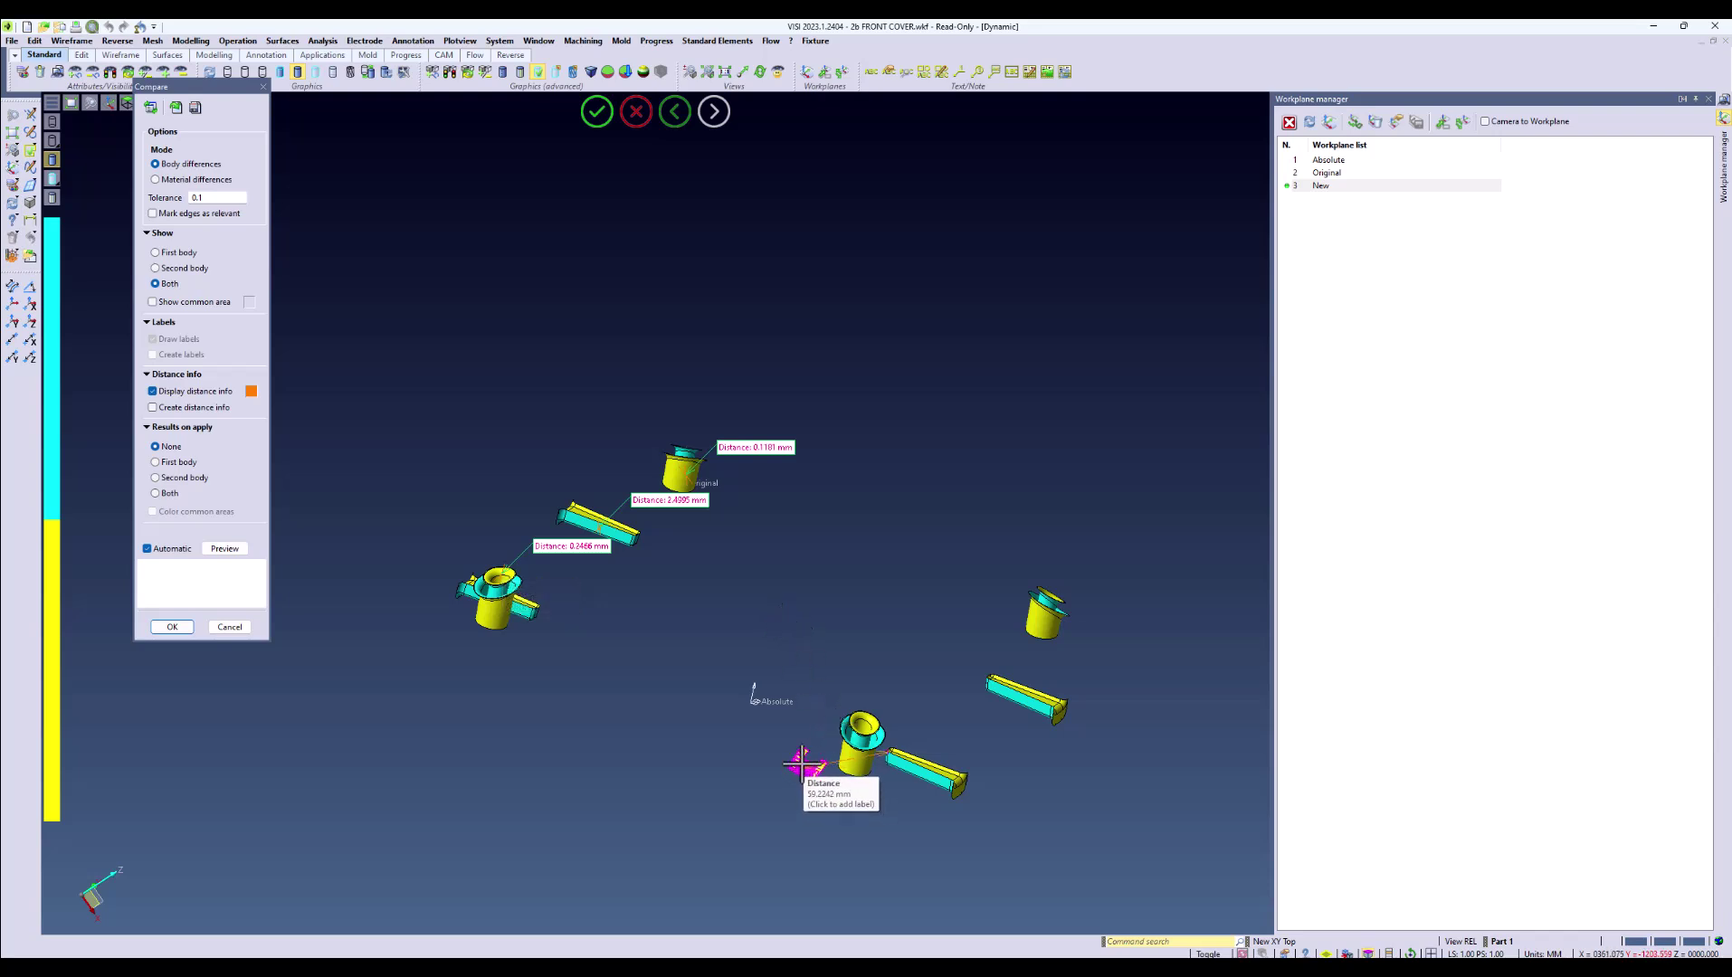
left_click(183, 391)
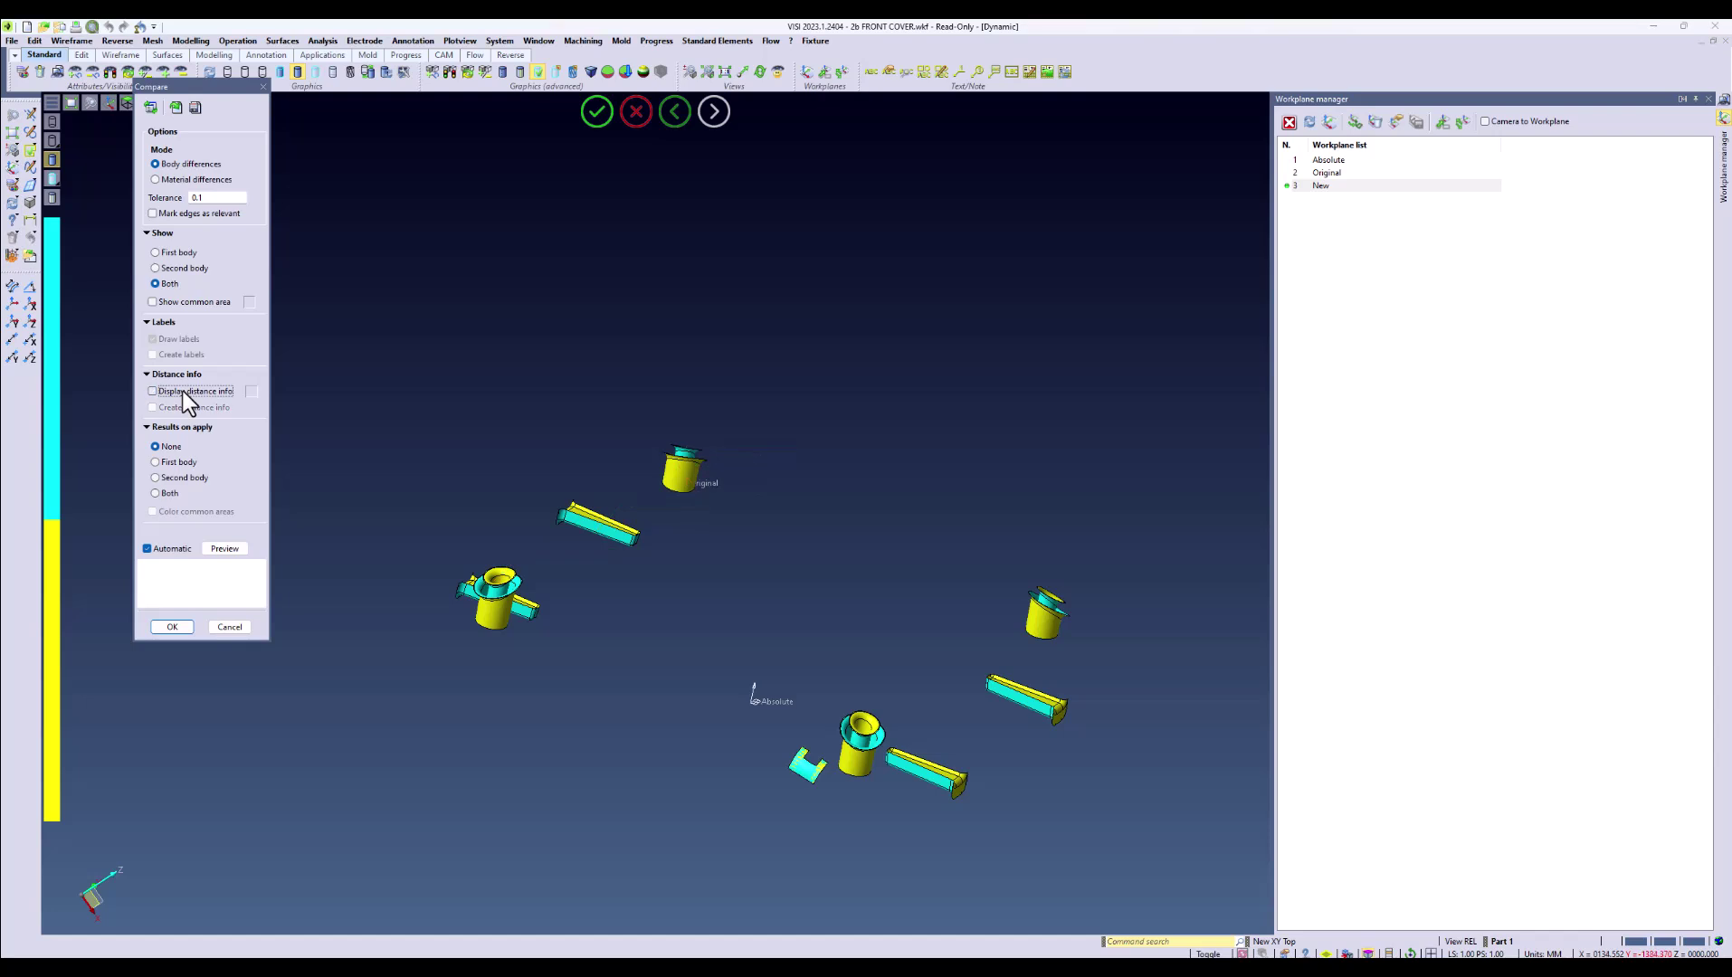
View the differences for the first body alone, the second body alone, and both bodies together
left_click(155, 253)
left_click(160, 269)
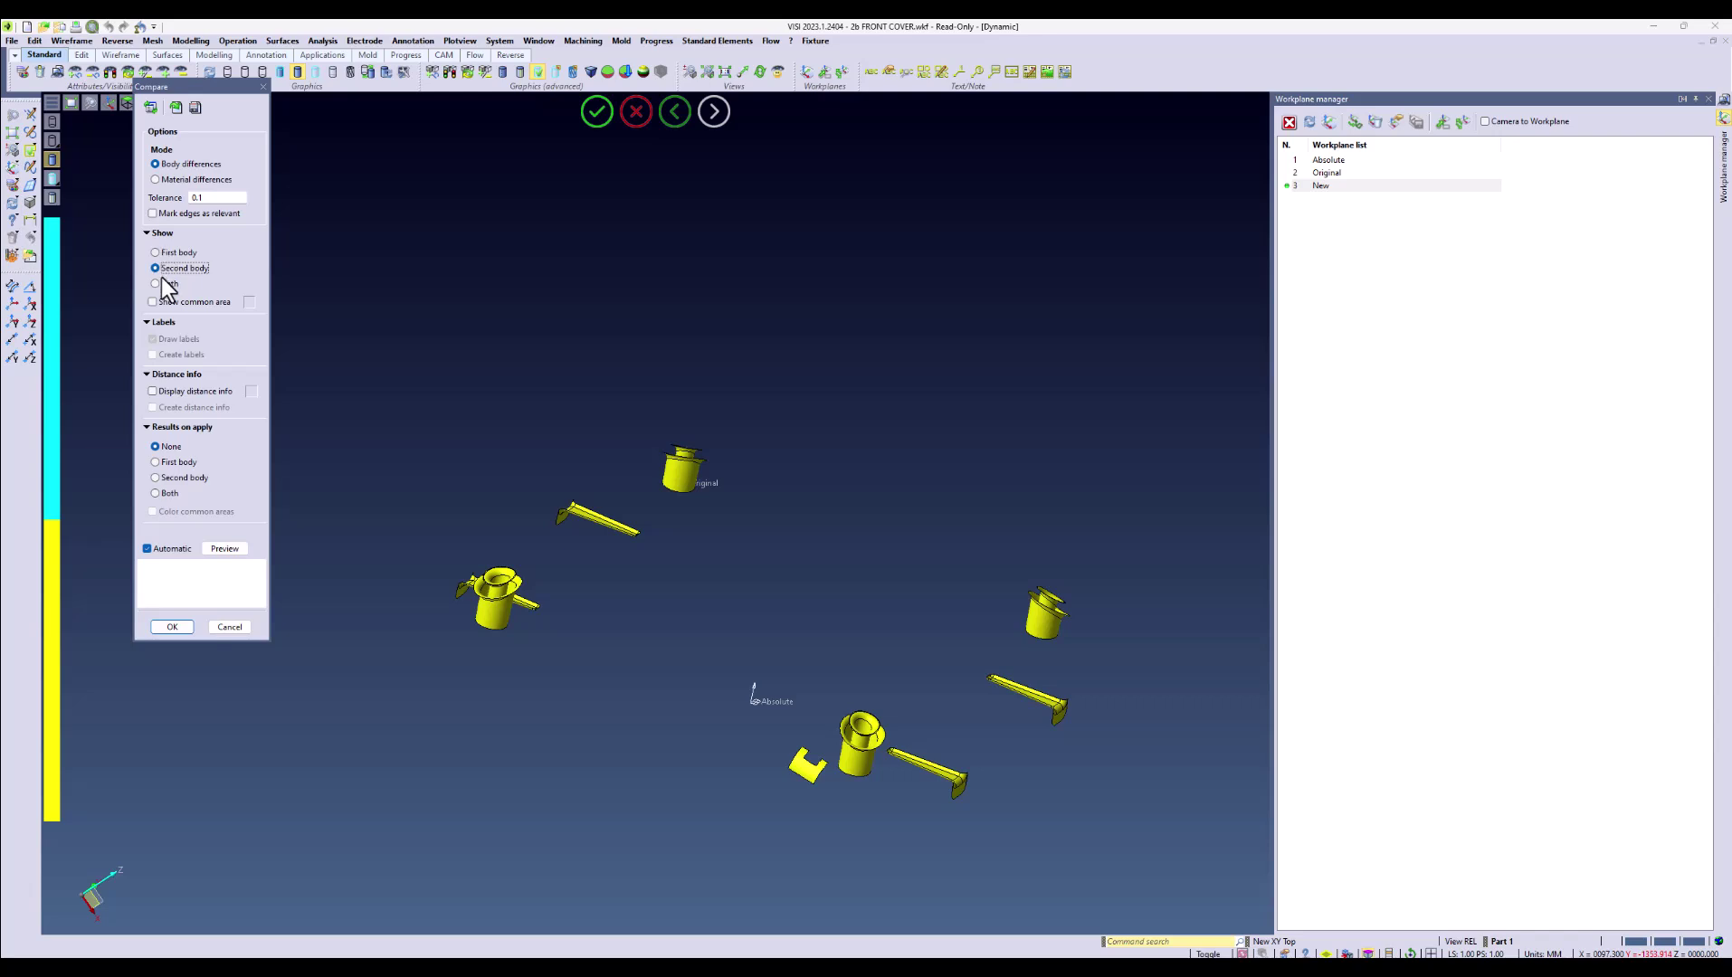
left_click(163, 283)
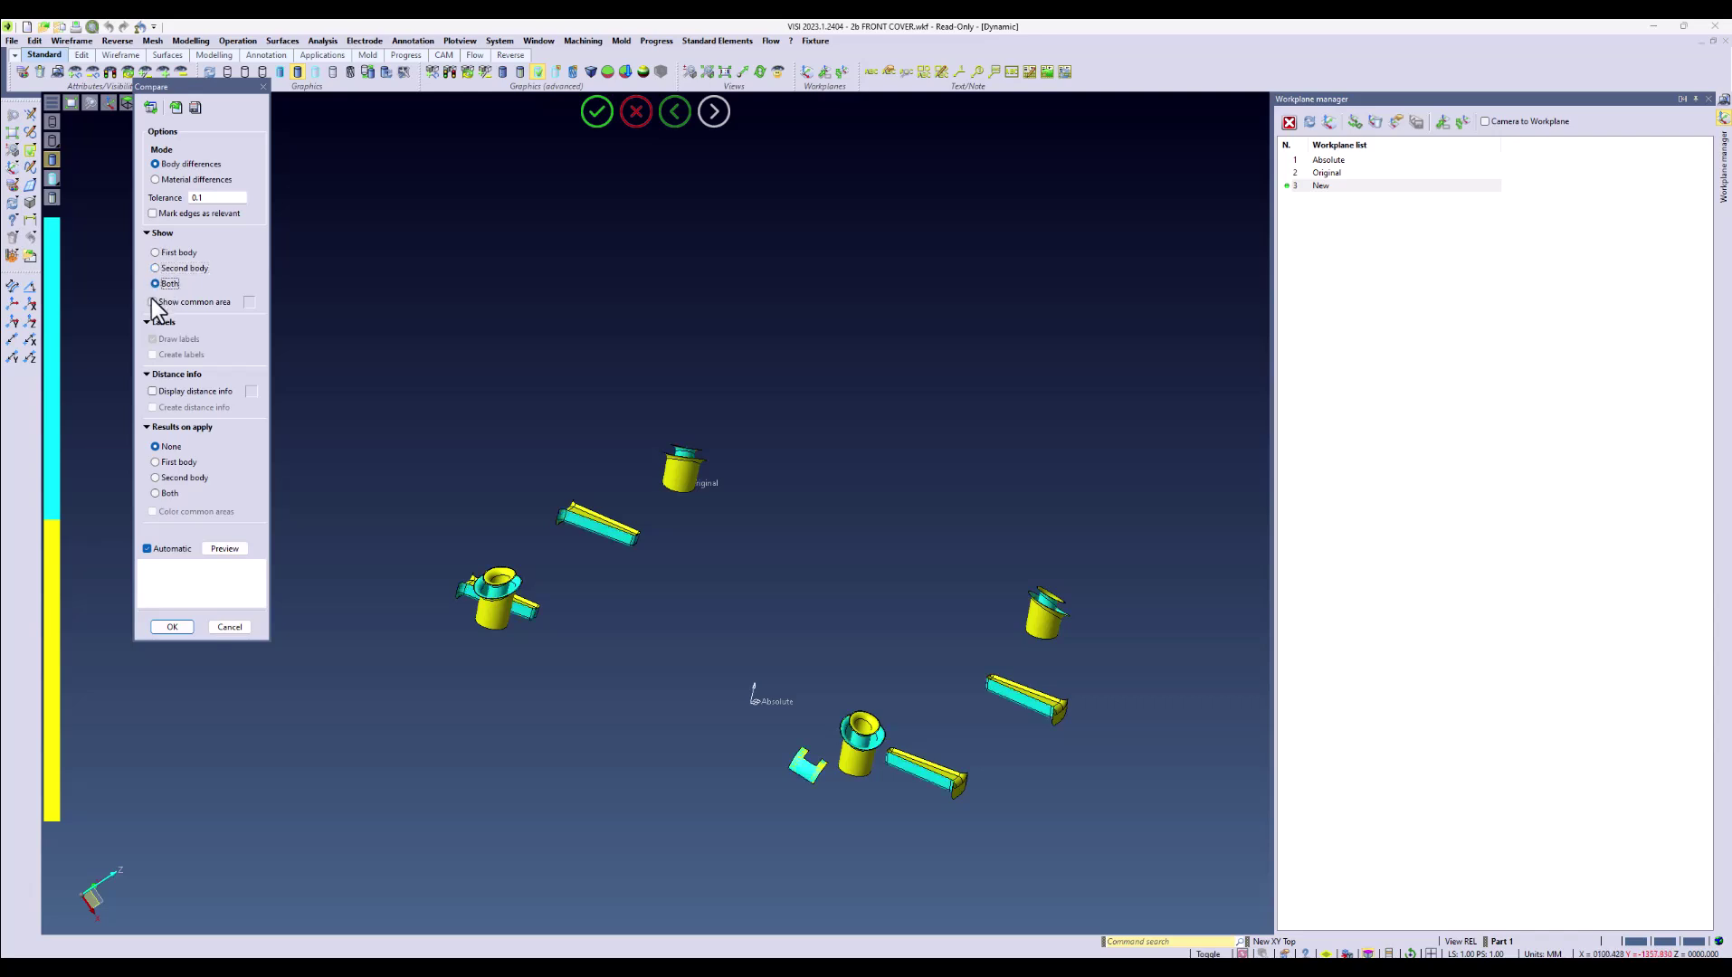
Show the common area of the covers in green and apply the comparison results to both bodies
left_click(151, 300)
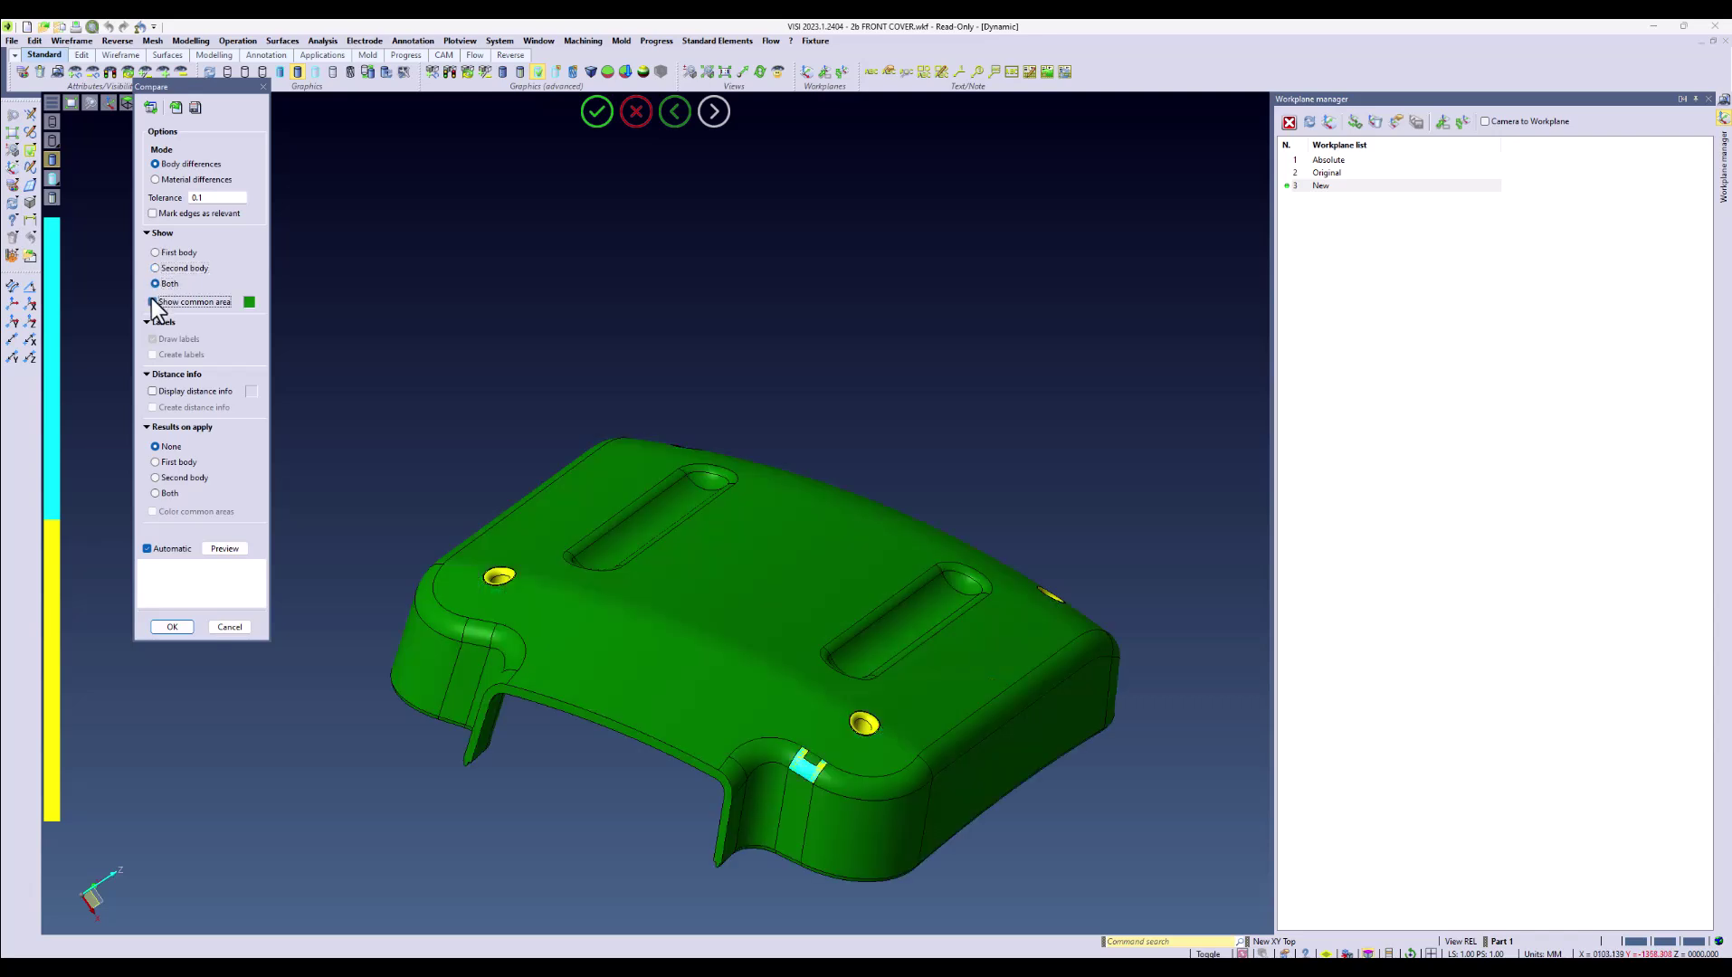
left_click(151, 300)
left_click(151, 300)
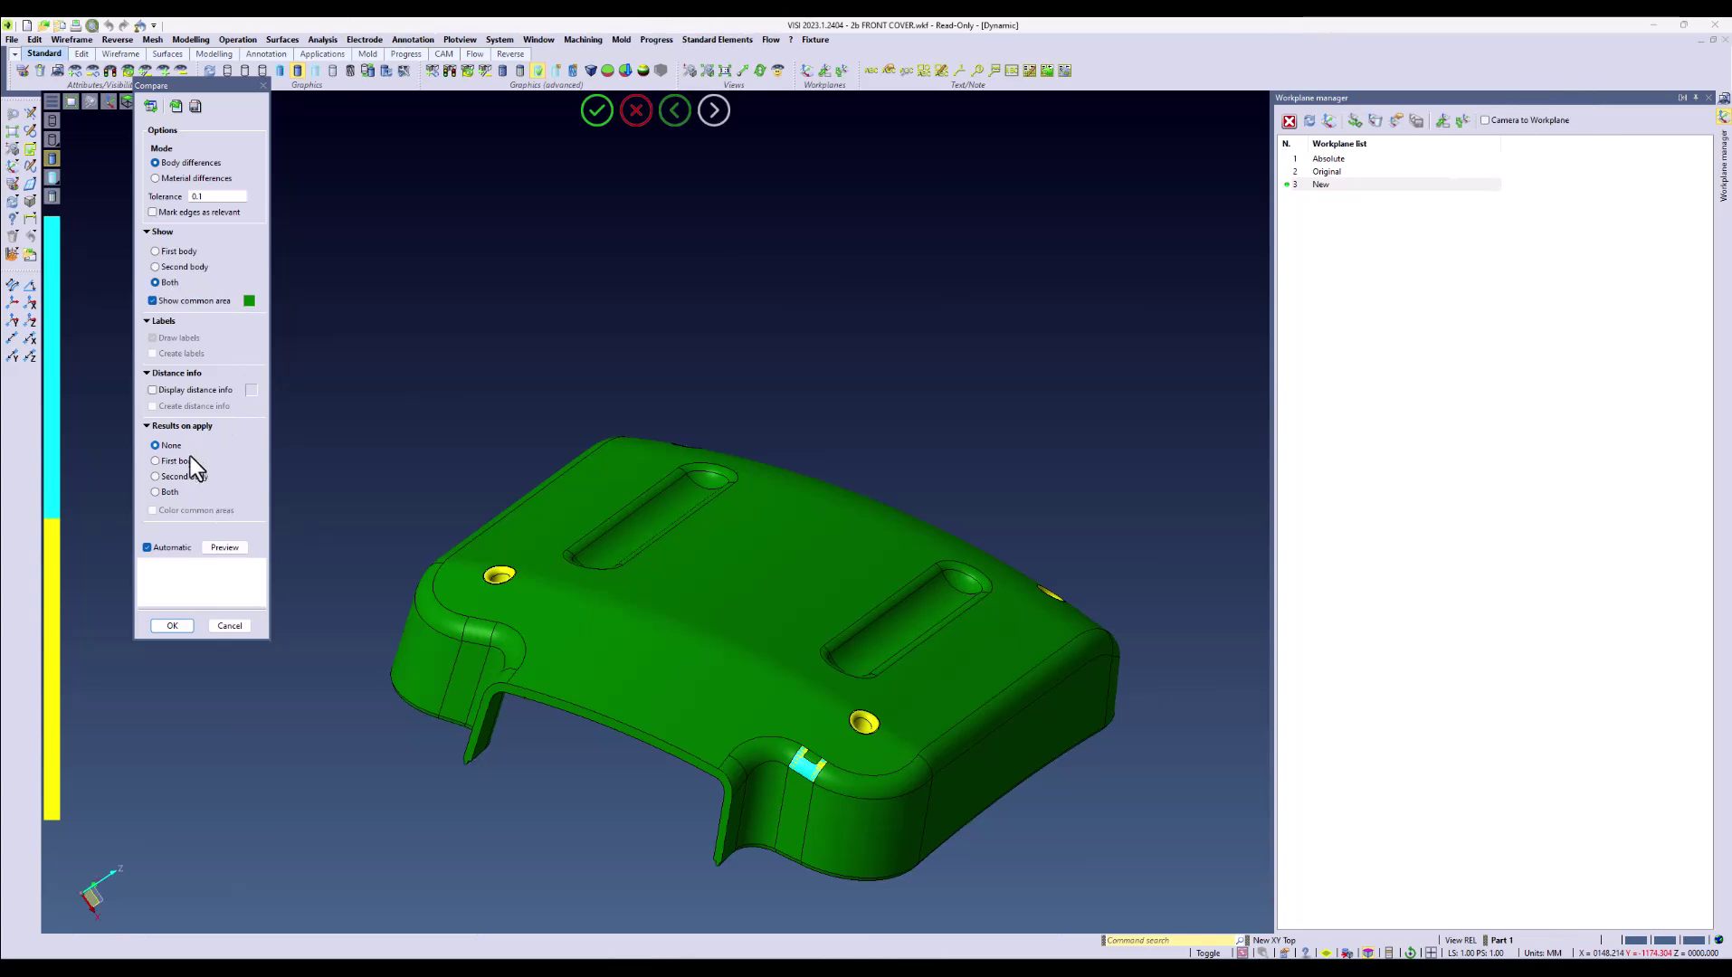
left_click(154, 493)
left_click(171, 627)
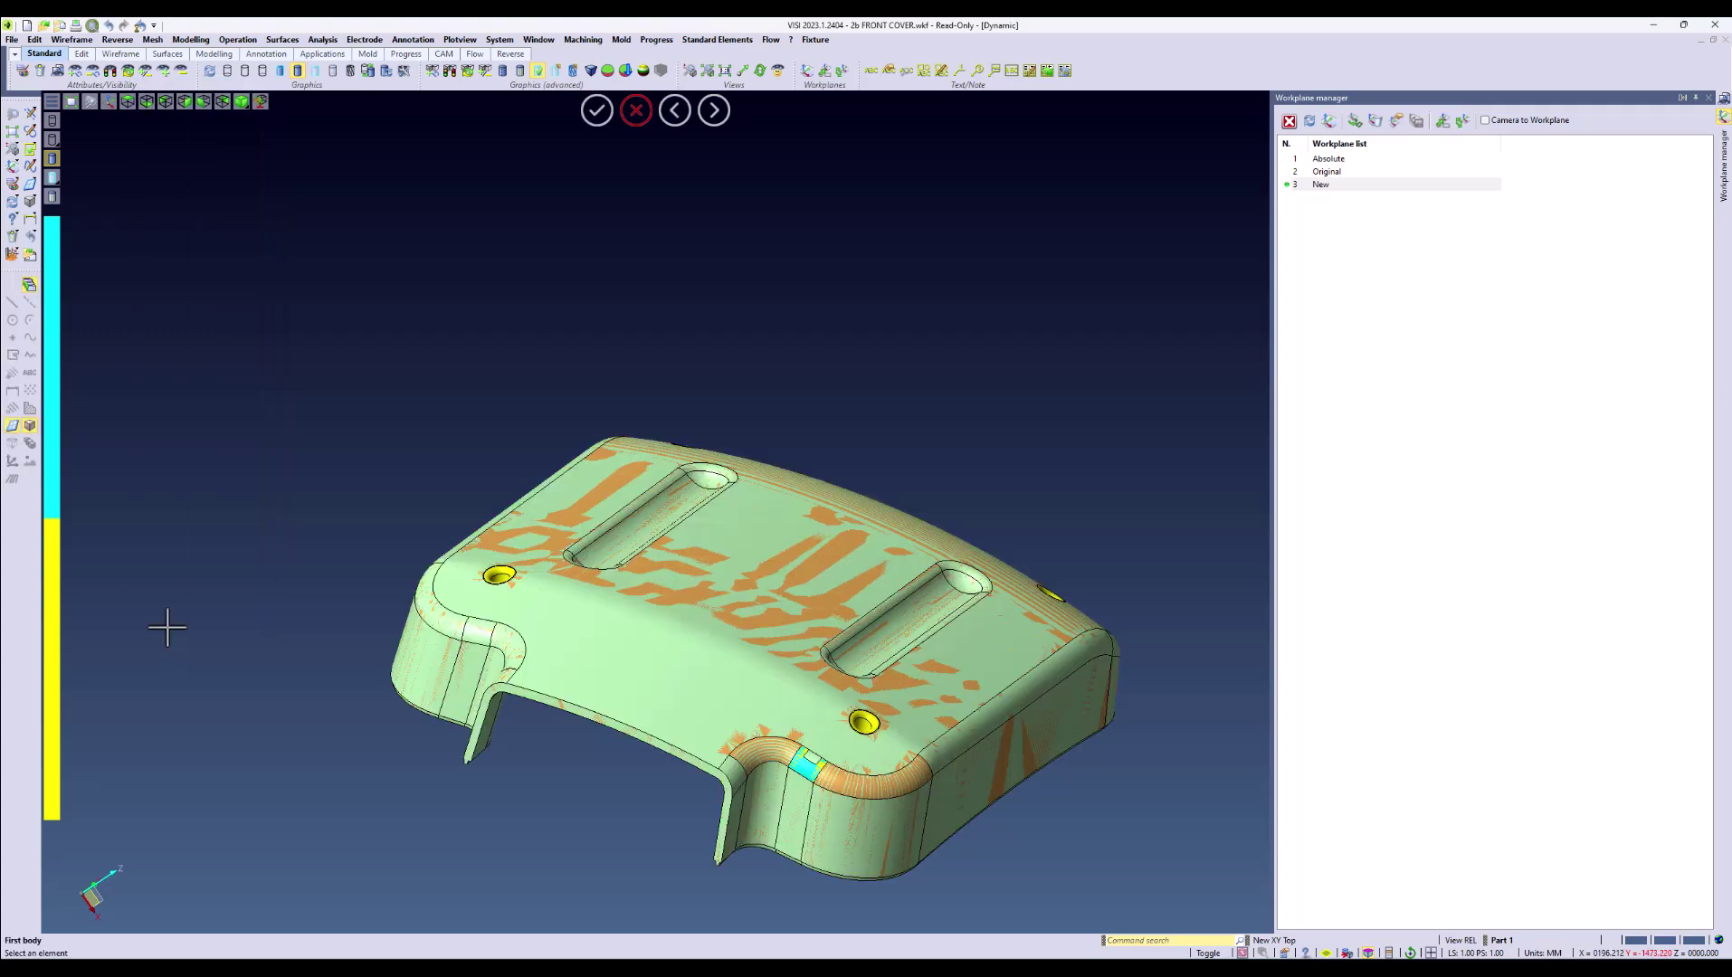